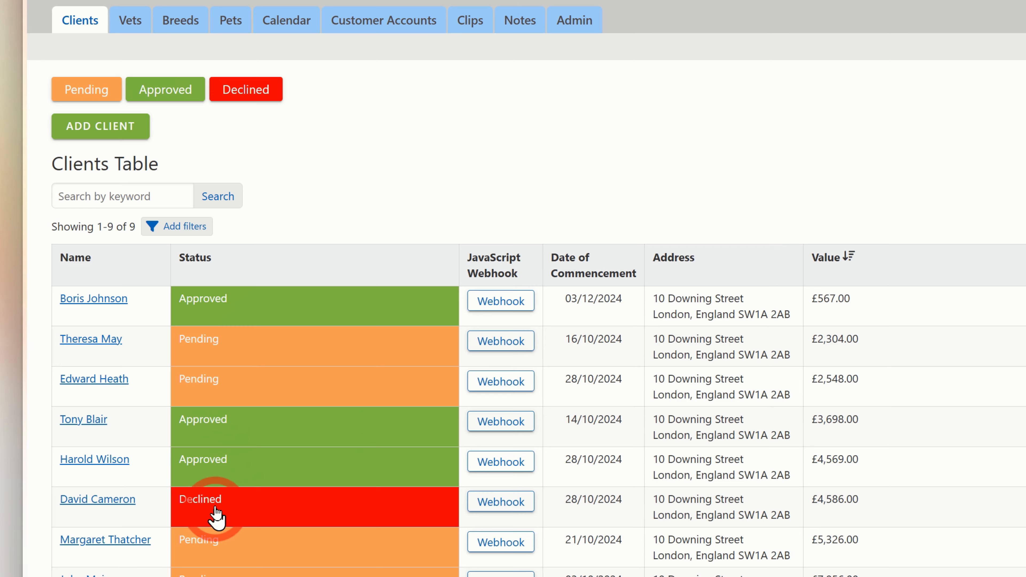
- Filter the clients table to records where Status is Pending
left_click(176, 231)
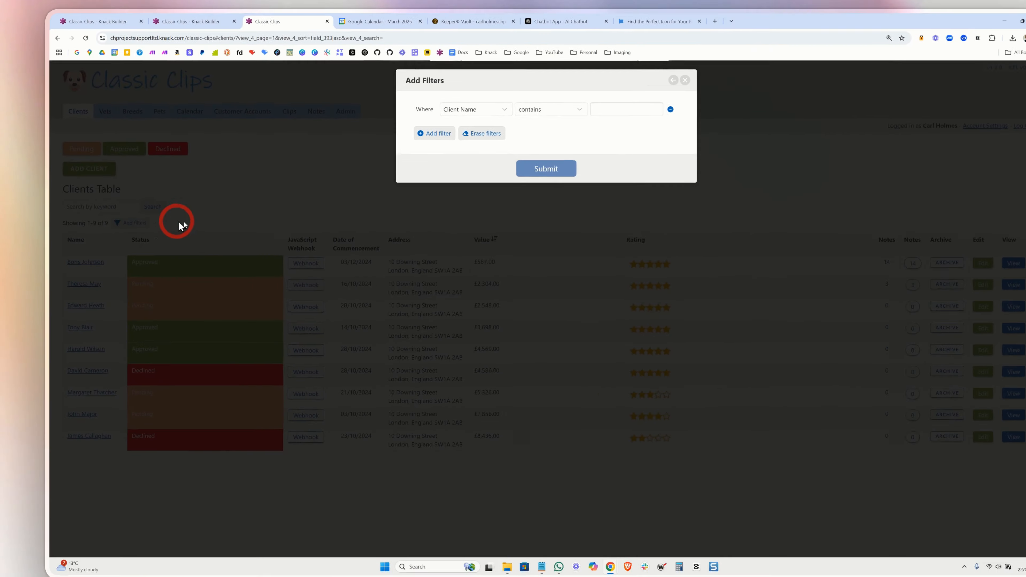
left_click(426, 118)
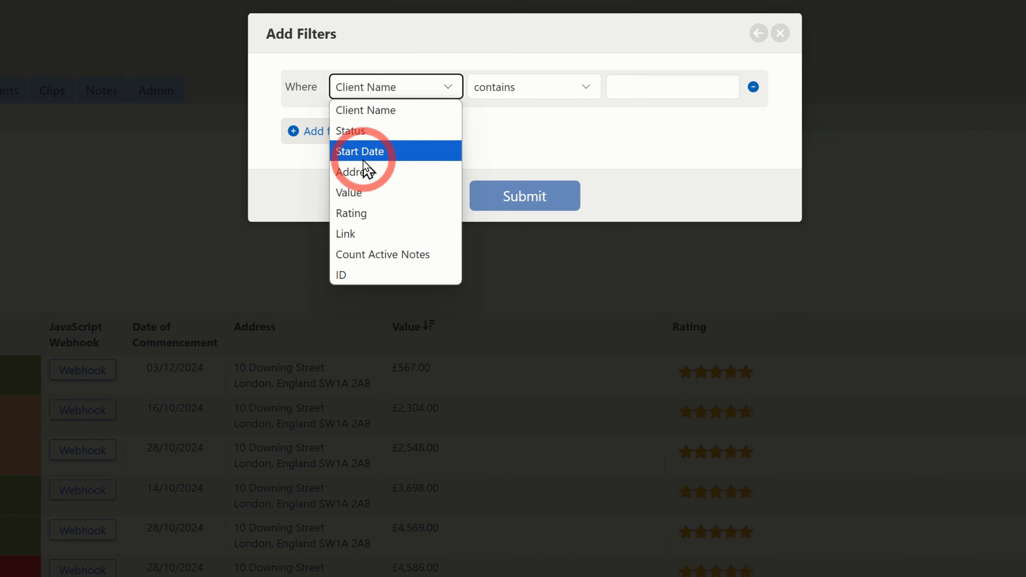
left_click(427, 139)
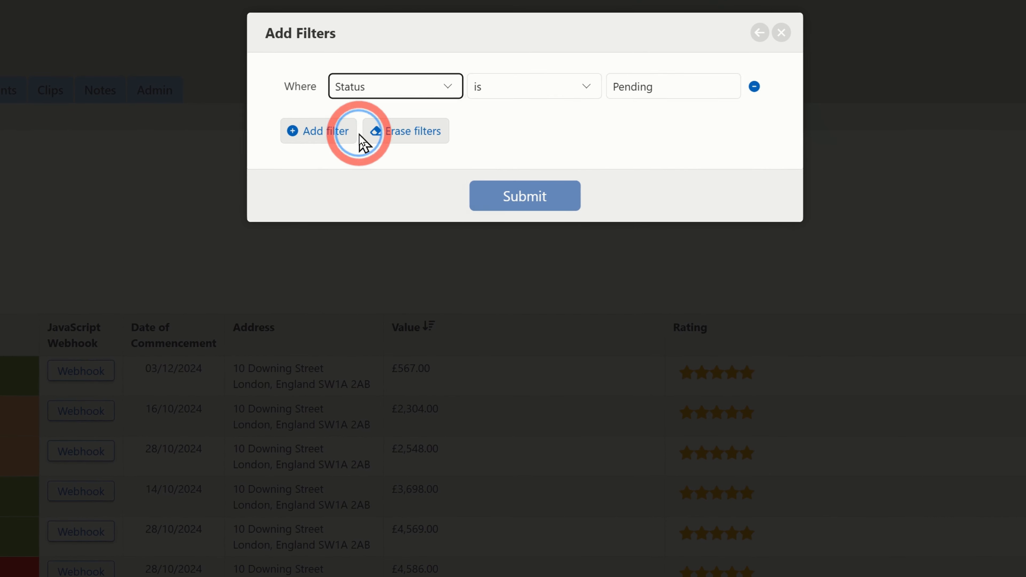
left_click(636, 99)
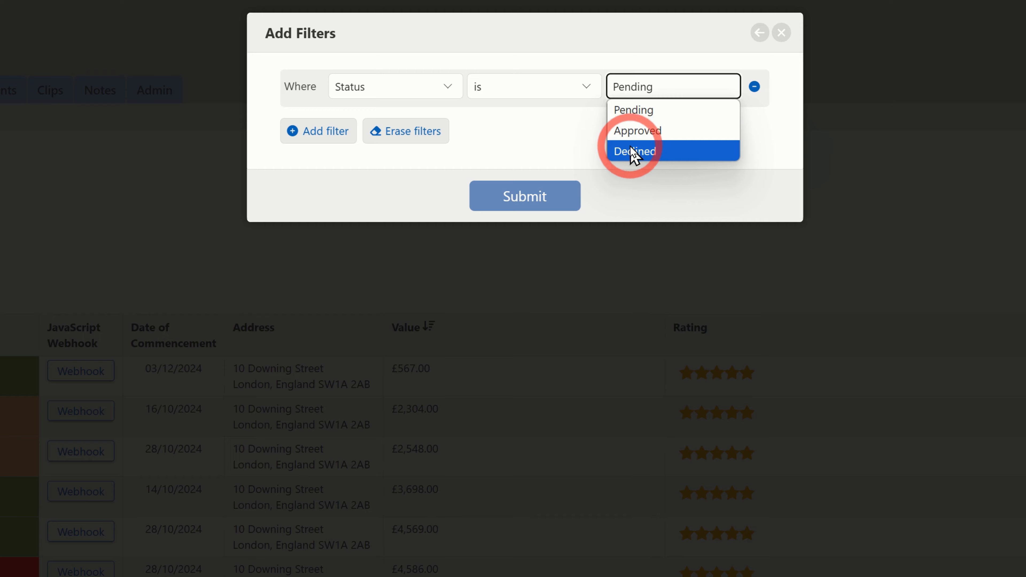
left_click(534, 198)
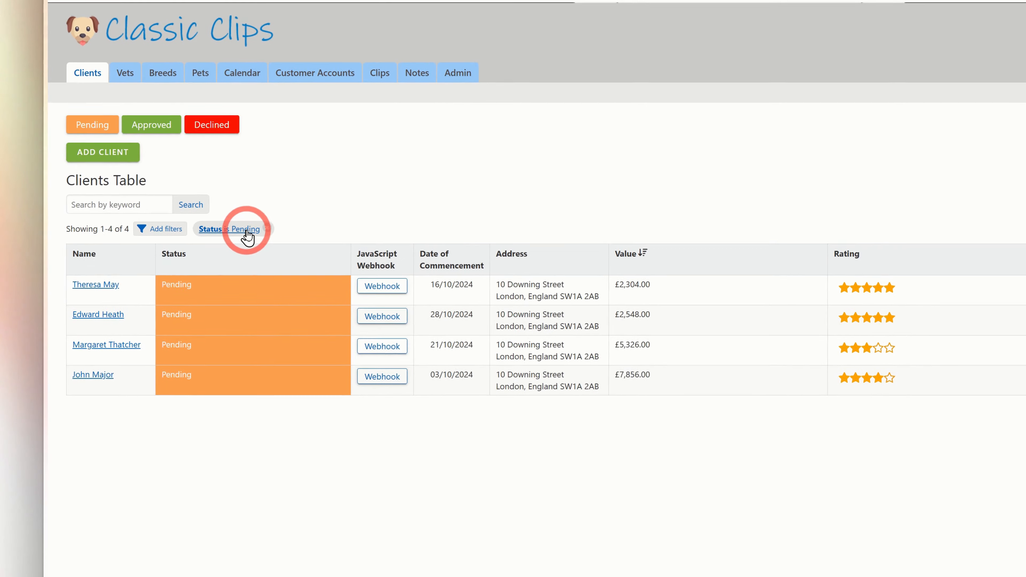
- Change the clients table's Status filter value to Approved and apply it
left_click(247, 230)
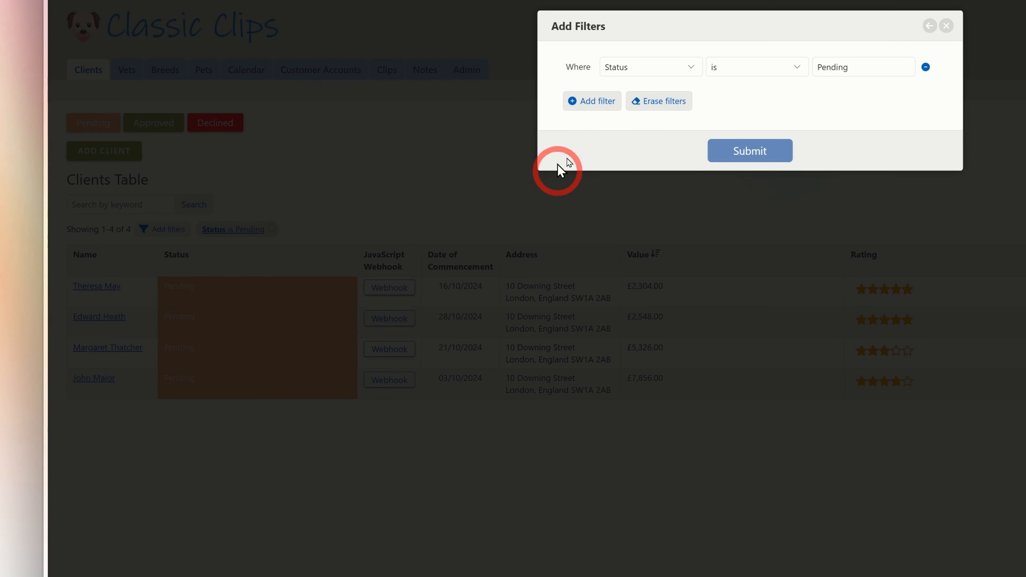
left_click(837, 65)
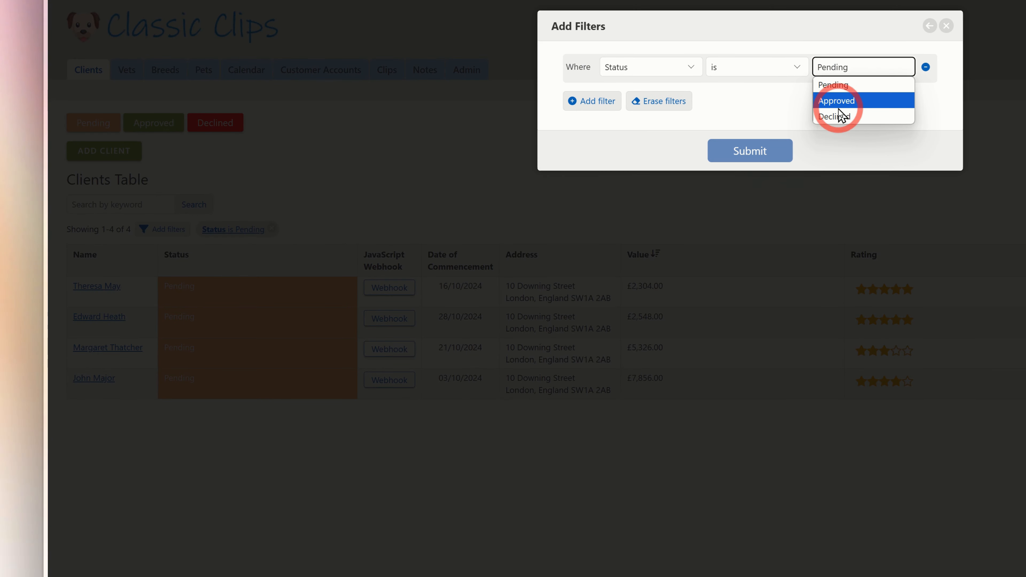
left_click(835, 101)
left_click(759, 154)
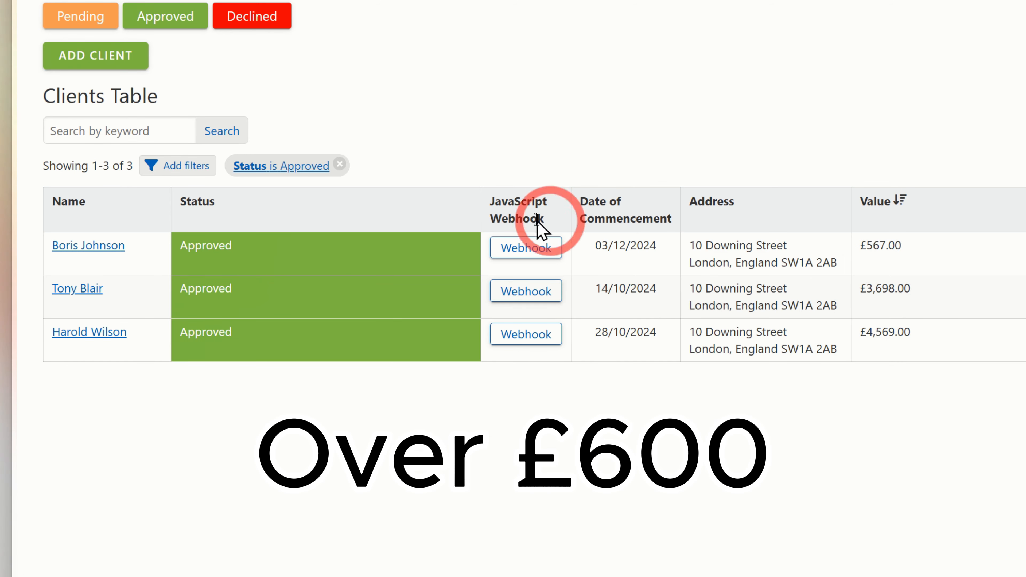
- Add a second condition to the clients table filter: Value higher than 600, combined with "and"
left_click(278, 166)
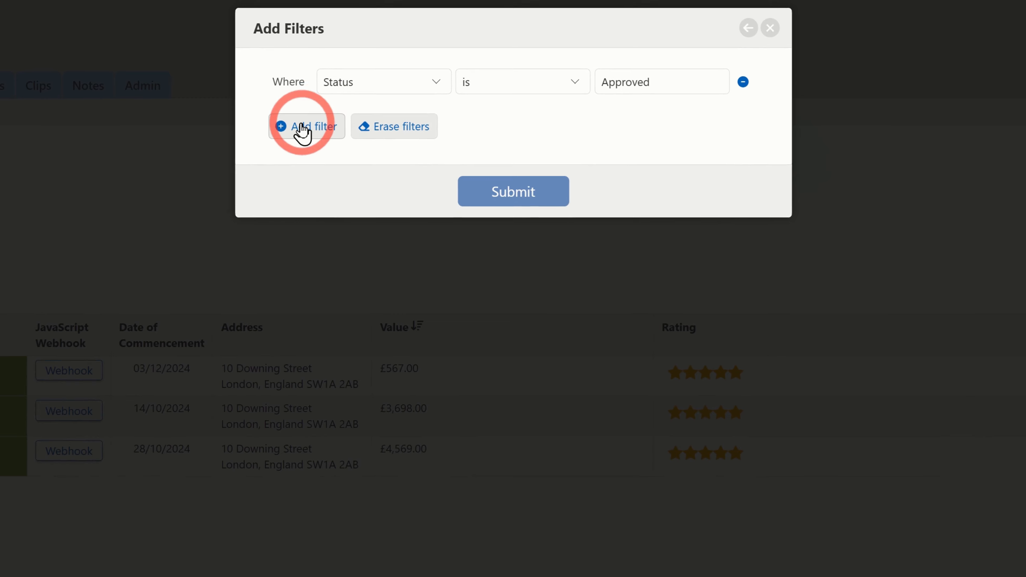
left_click(327, 129)
left_click(372, 126)
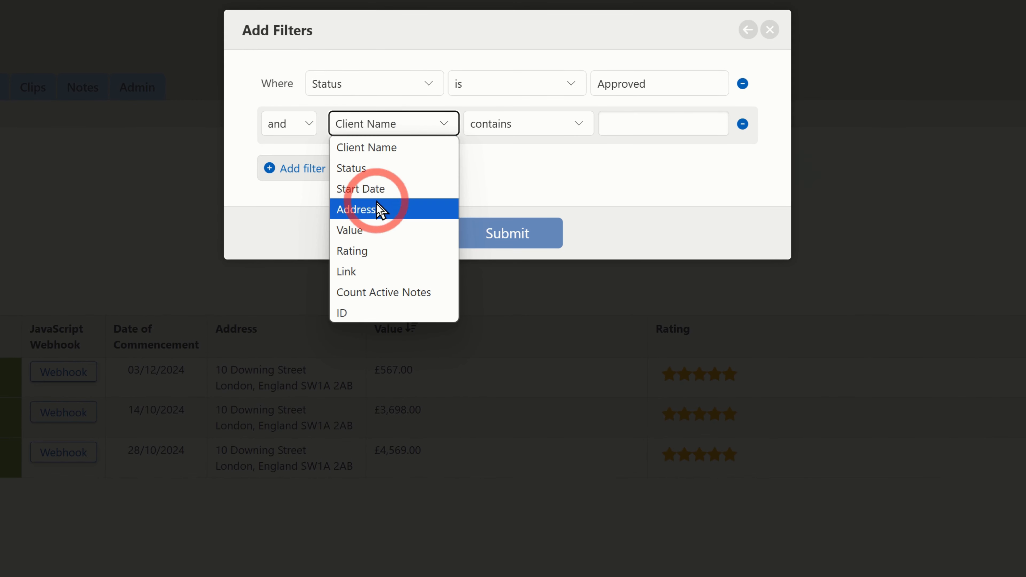
left_click(368, 228)
left_click(504, 137)
left_click(505, 185)
left_click(645, 126)
type("600")
left_click(541, 233)
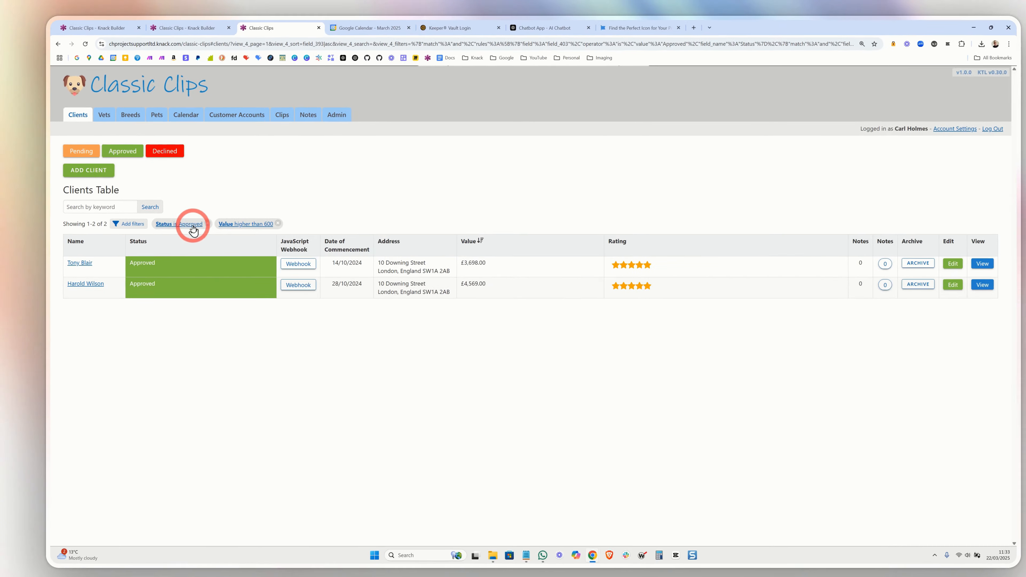
- Remove both the Status and Value filters from the clients table
left_click(201, 223)
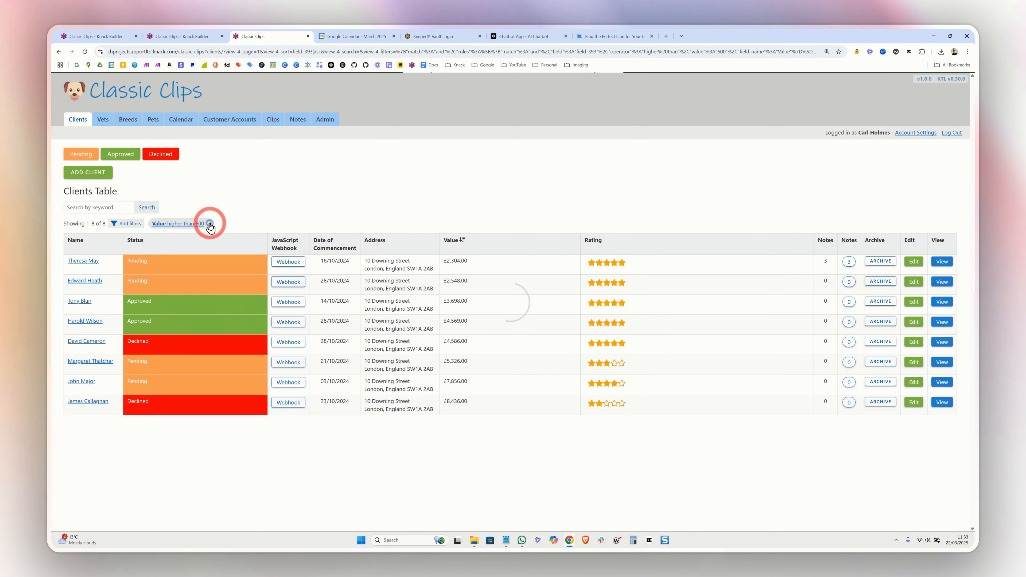
left_click(209, 224)
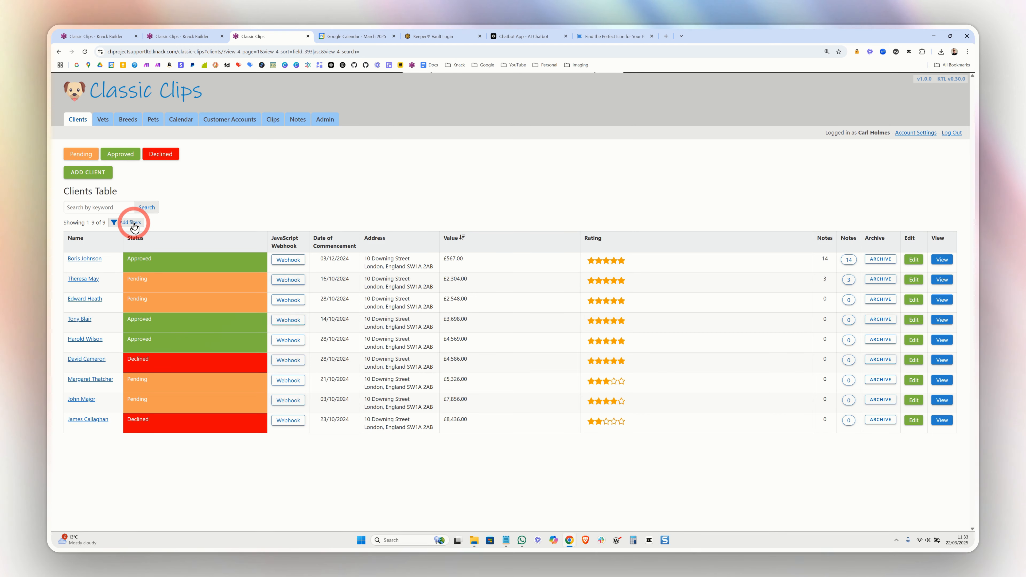
- Switch to the Knack Builder, check which fields can be filtered in the Clients Table grid, and set its filter option to a filter menu
left_click(107, 40)
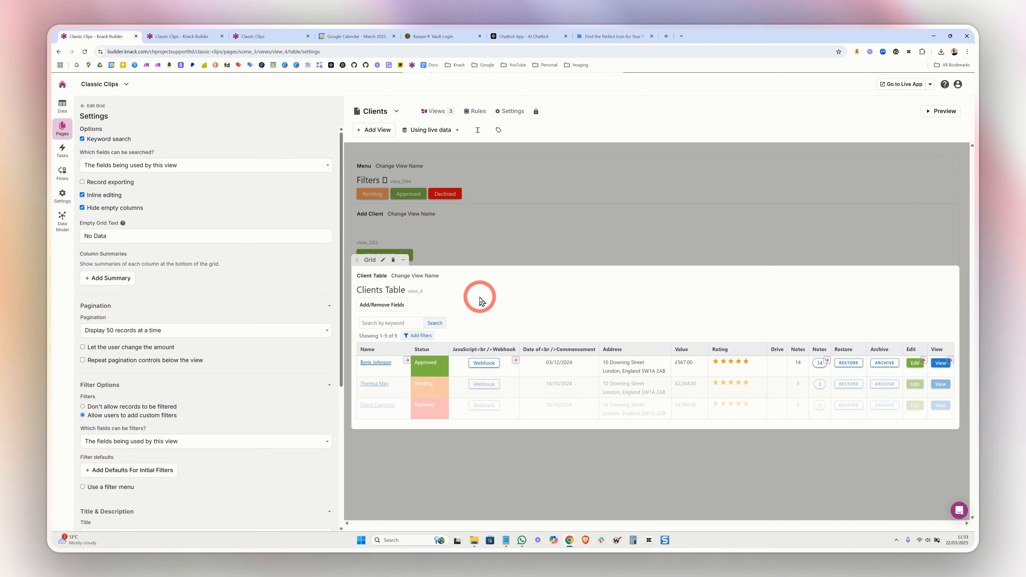
scroll(235, 303, "down", 5)
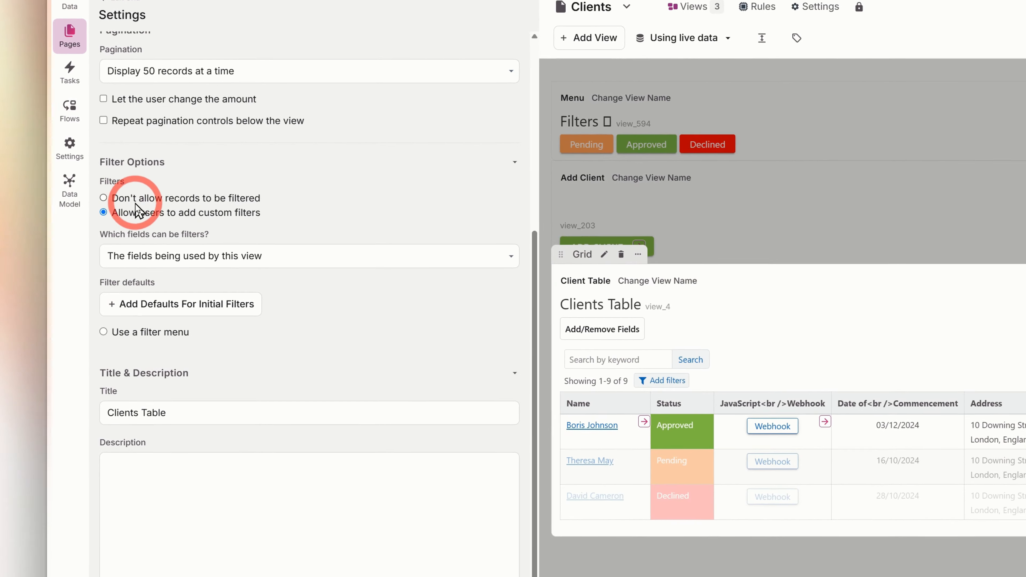
scroll(161, 186, "down", 2)
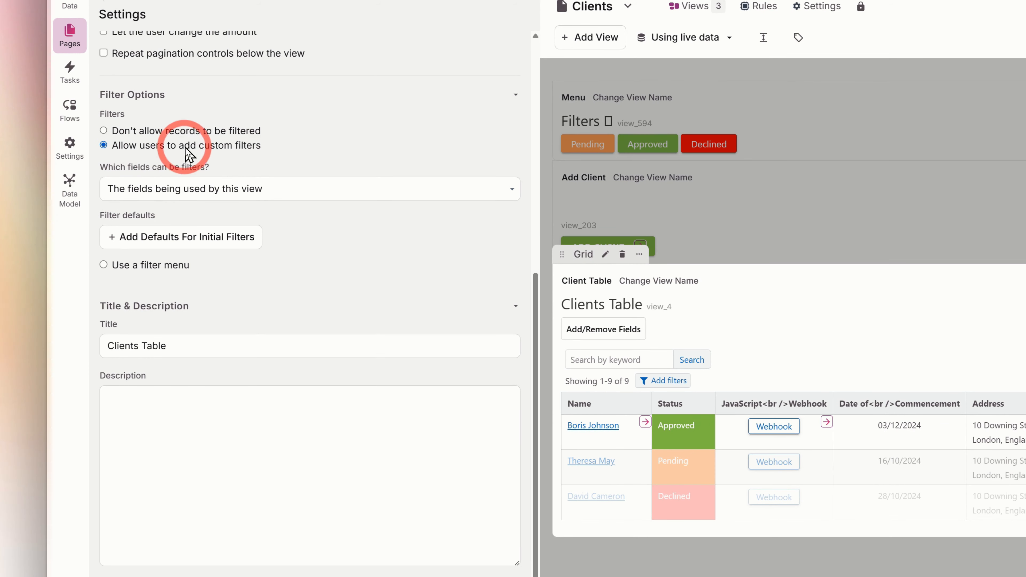
left_click(156, 197)
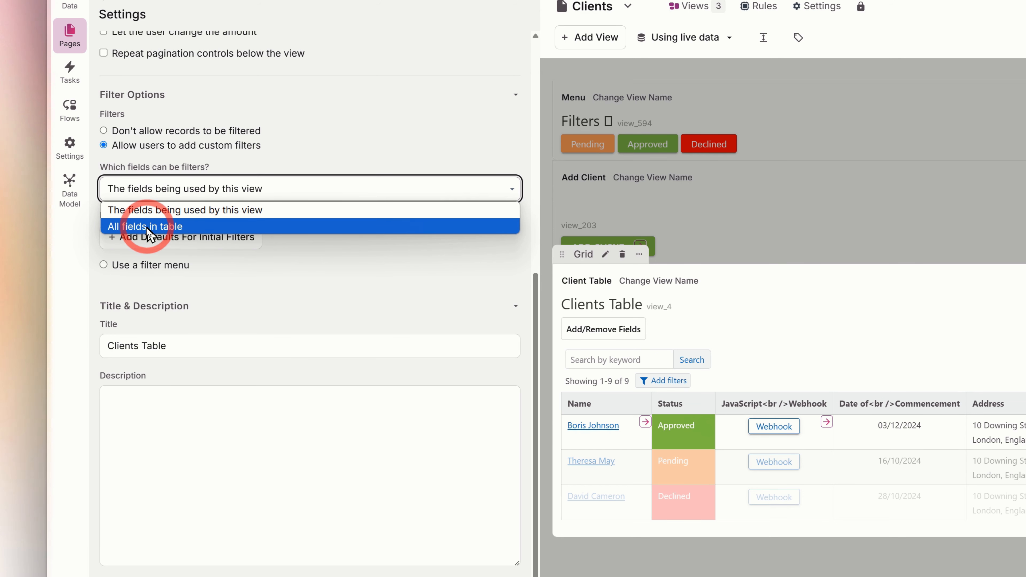
left_click(320, 160)
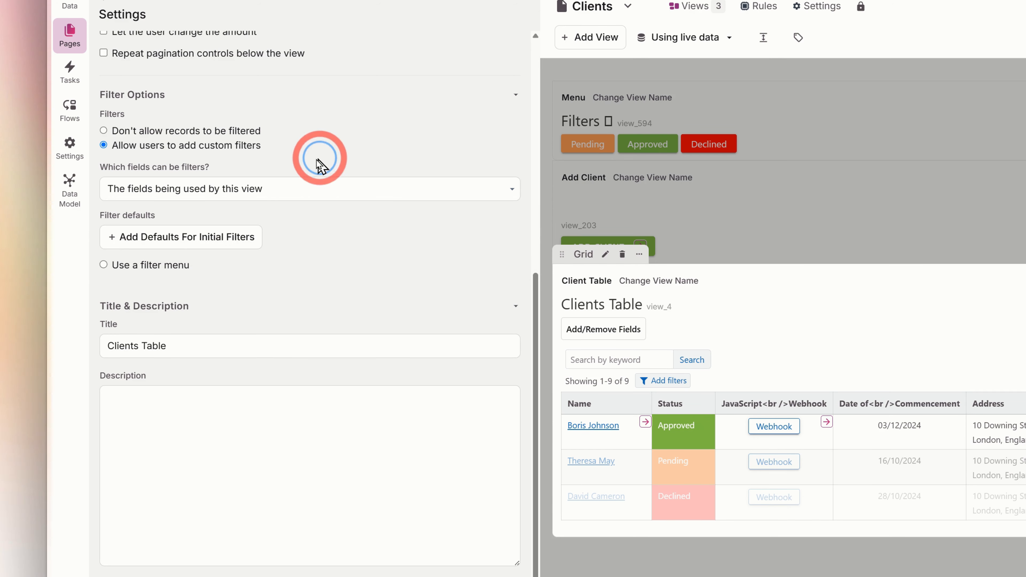
left_click(104, 265)
scroll(339, 174, "down", 5)
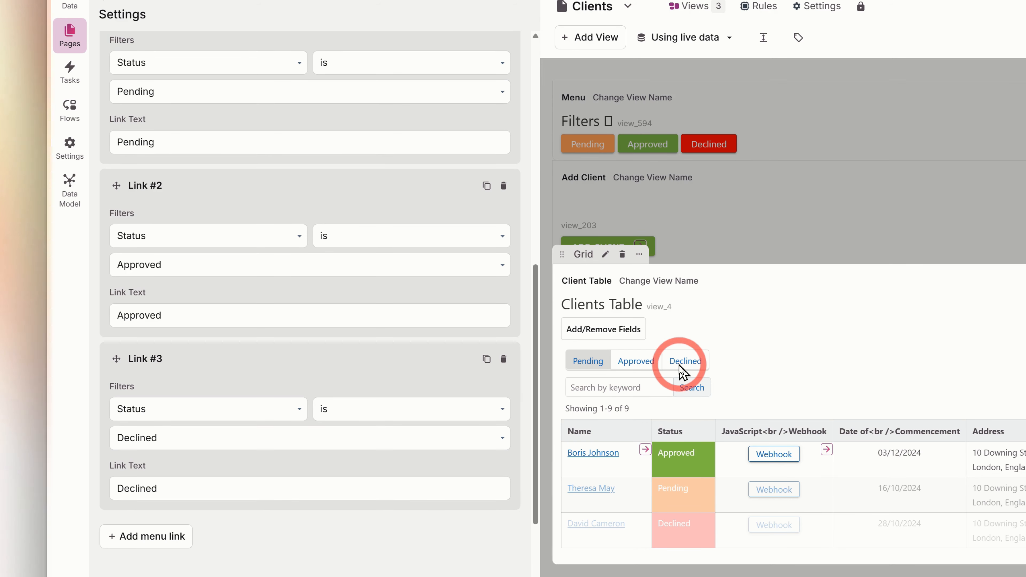
- Review the Status rules and link texts of the Pending, Approved and Declined menu links, and save the grid settings
left_click(213, 63)
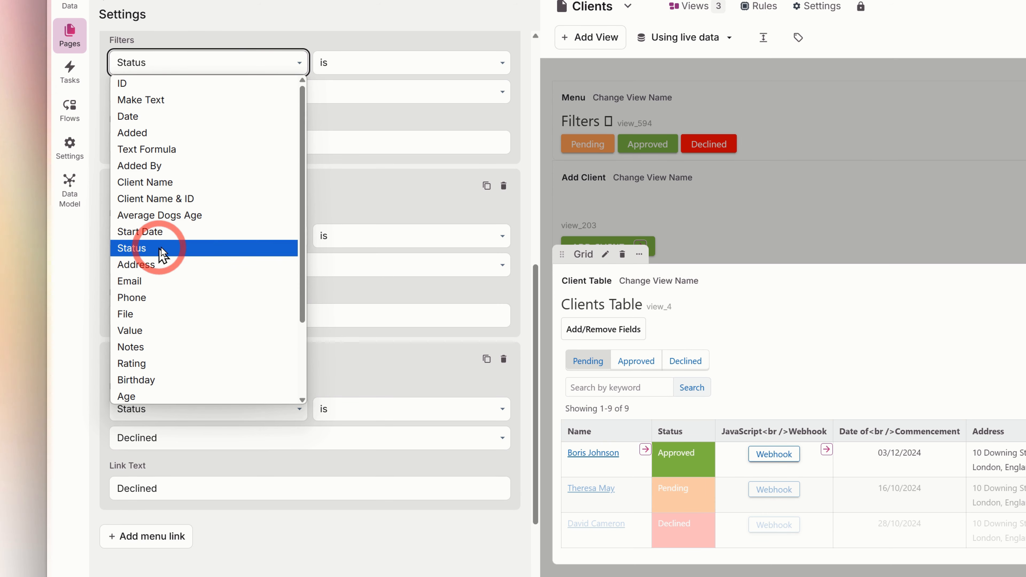
left_click(341, 68)
left_click(228, 93)
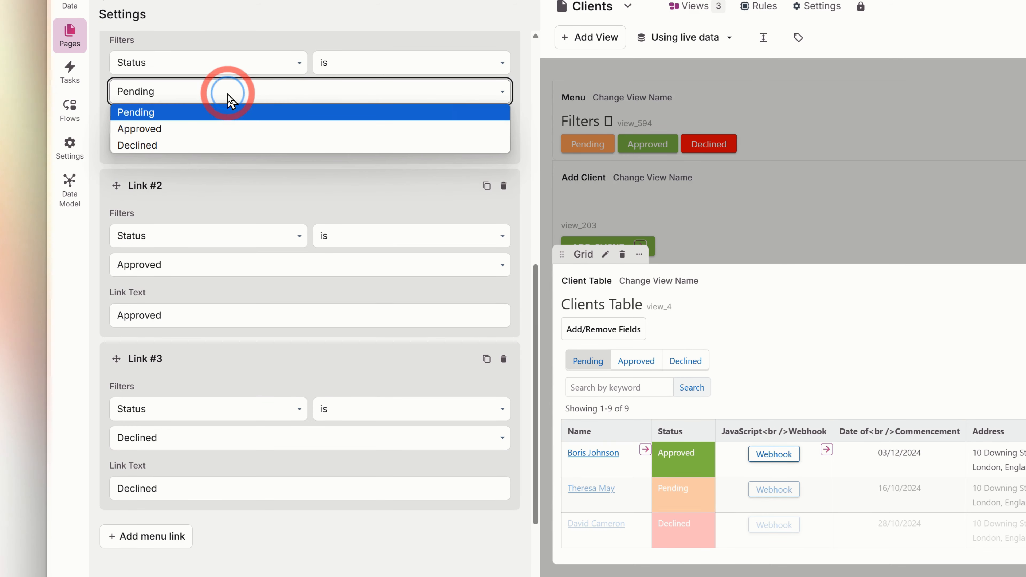
left_click(227, 94)
left_click_drag(160, 145, 109, 146)
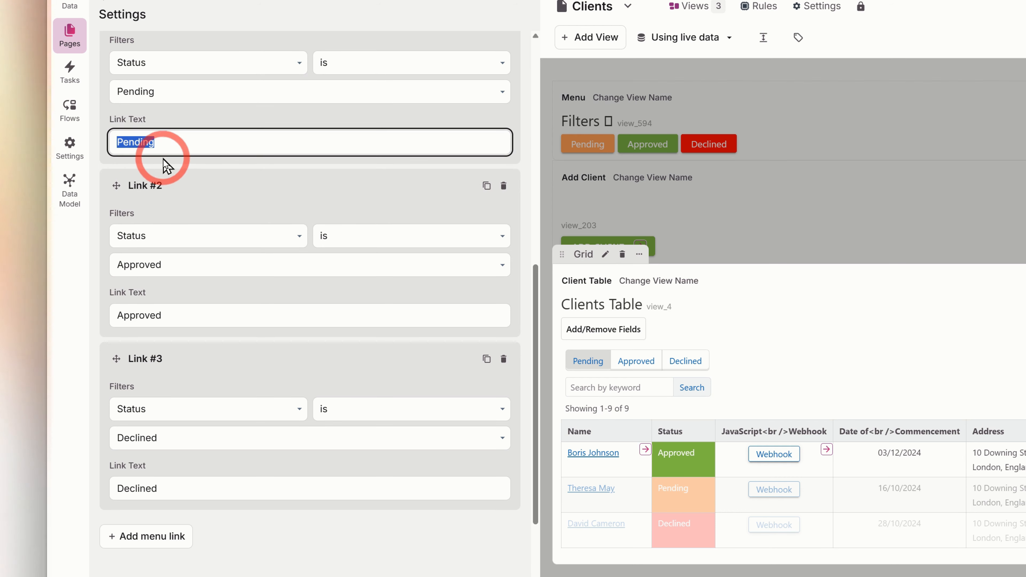
double_click(142, 151)
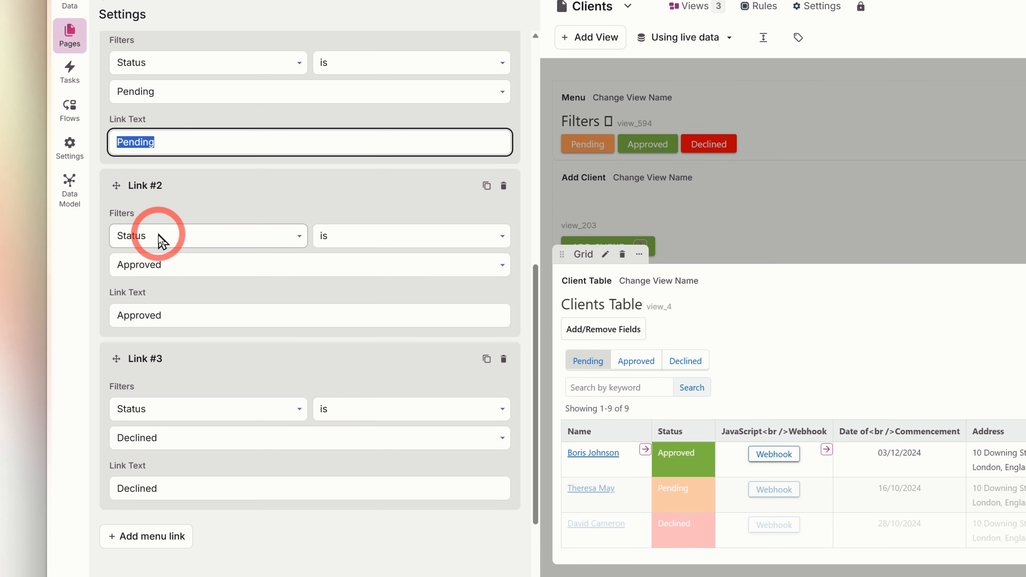
double_click(115, 316)
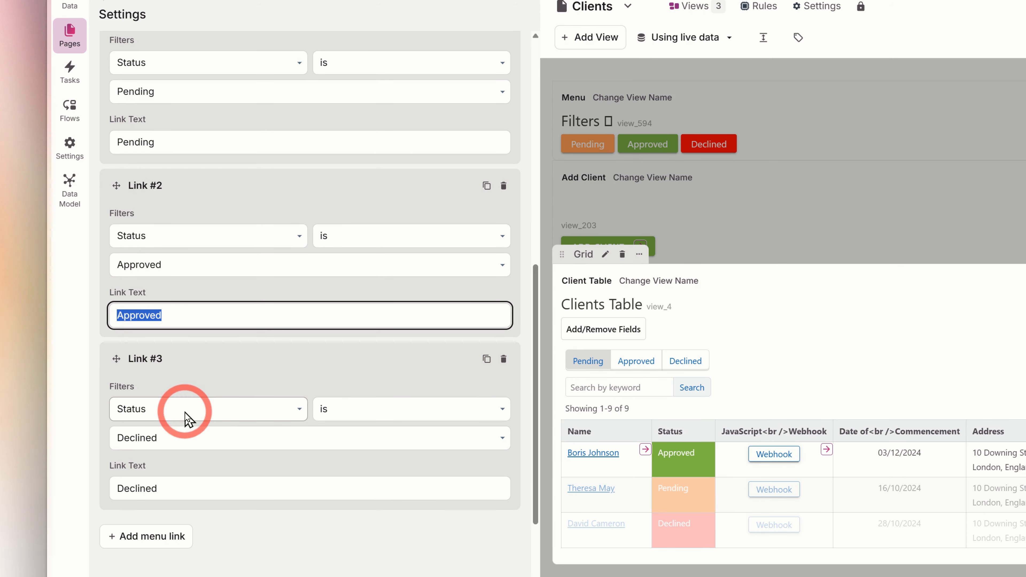
double_click(117, 488)
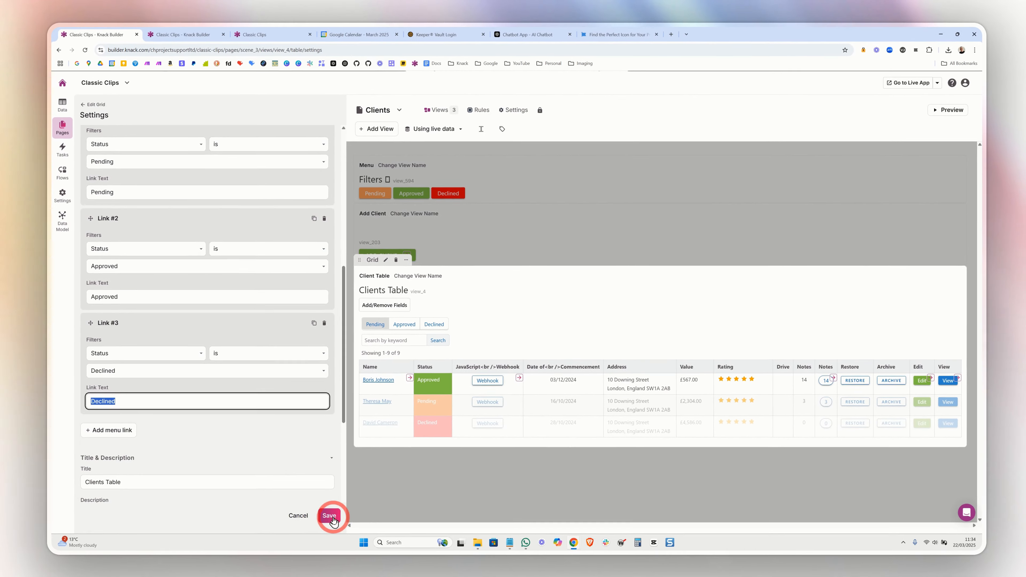
left_click(330, 515)
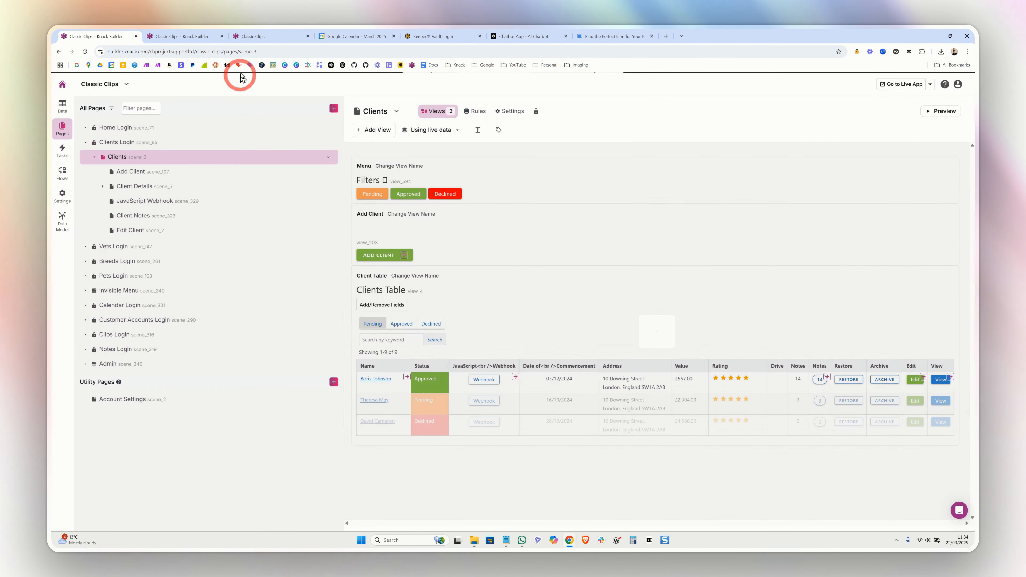
- Switch to the live app and test the Approved and Declined links of the clients table's filter menu
left_click(245, 36)
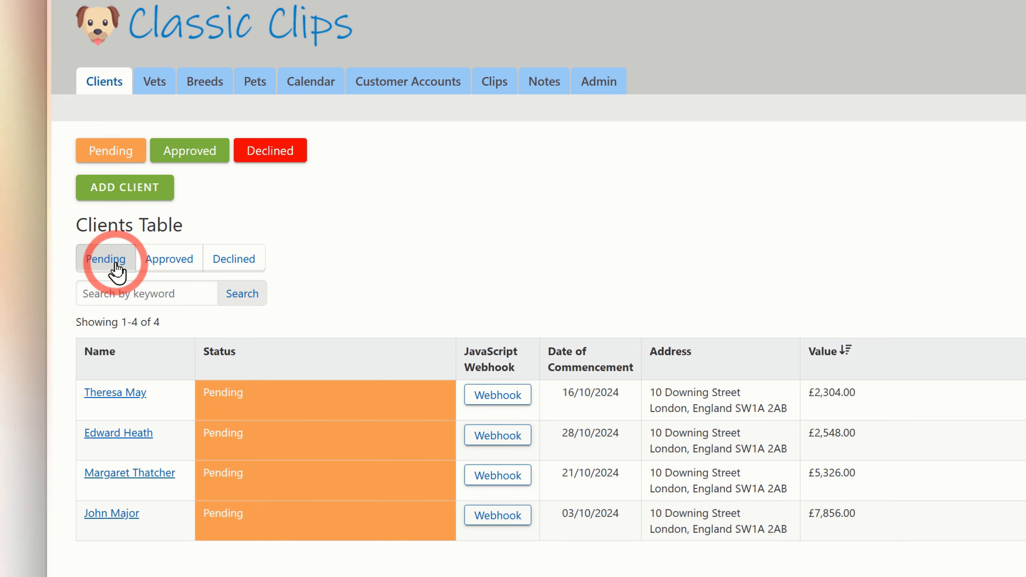
left_click(170, 273)
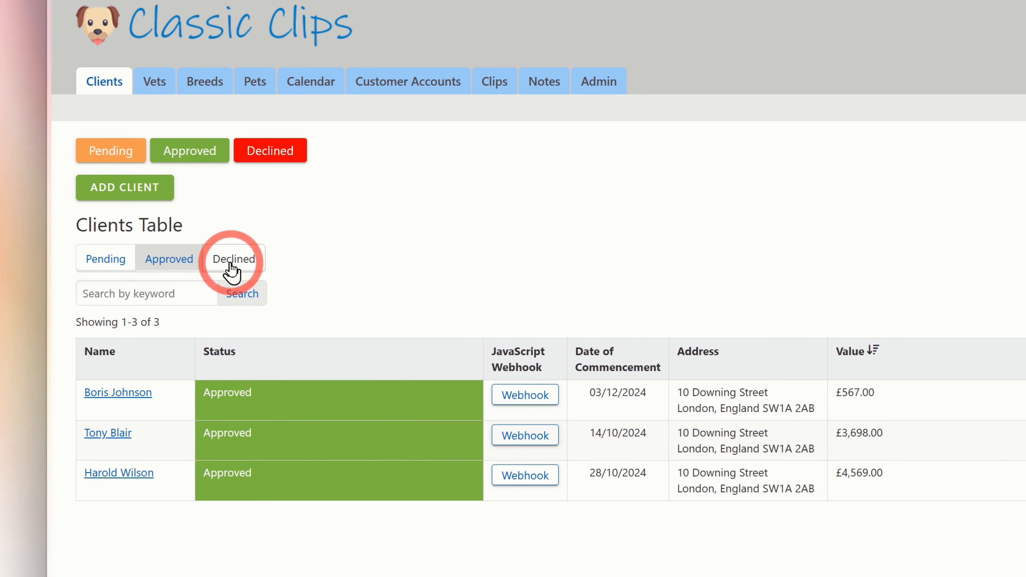
left_click(231, 270)
left_click(171, 274)
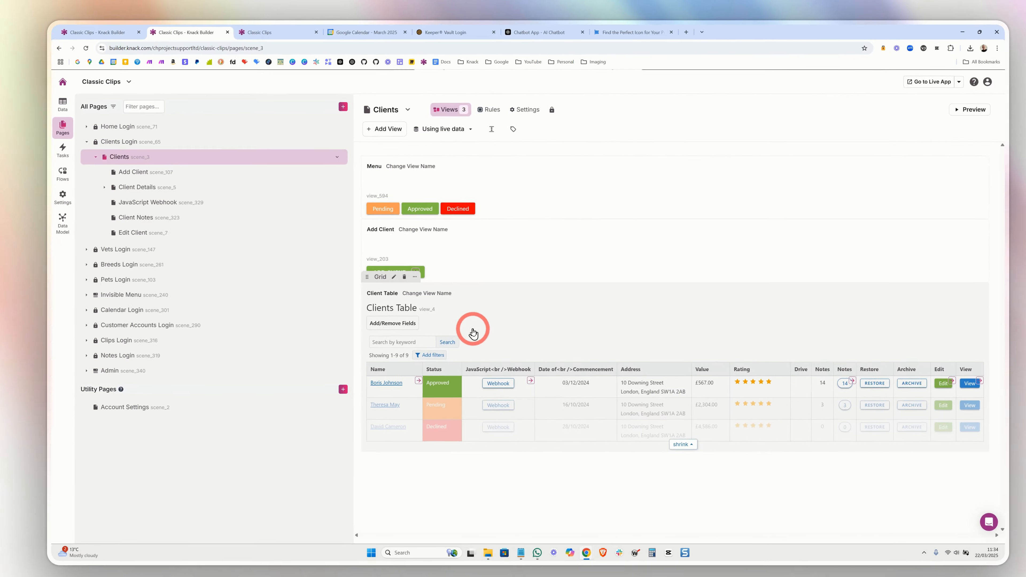
- Open the Clients Table grid's settings in the builder and check its filter options
left_click(470, 330)
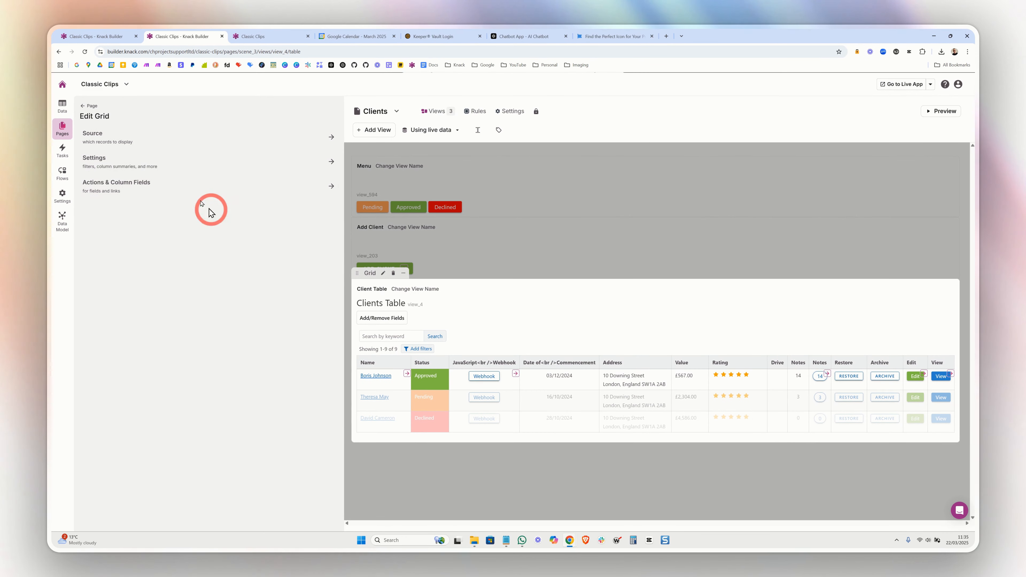
left_click(130, 160)
scroll(204, 324, "down", 4)
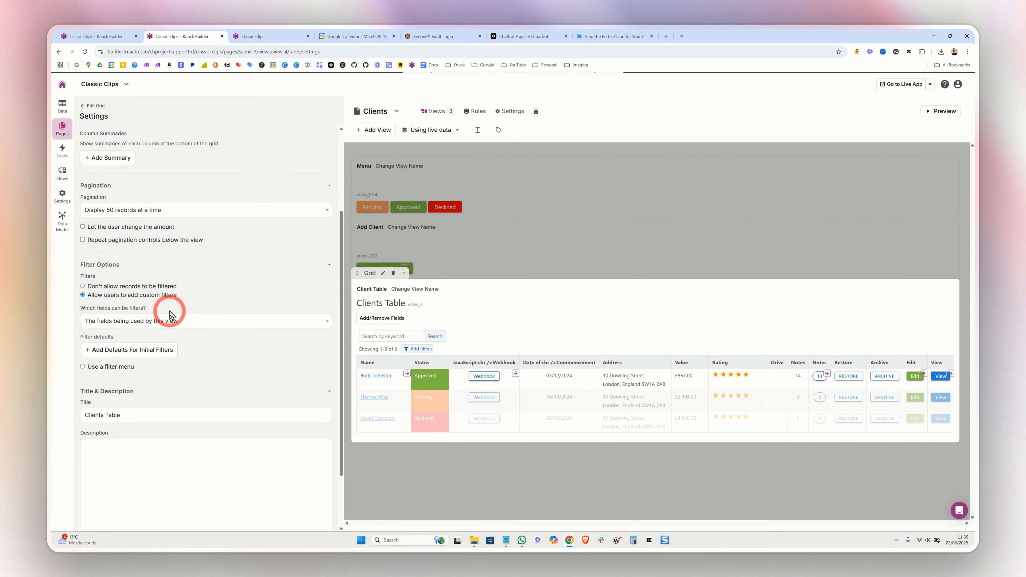
scroll(170, 311, "down", 2)
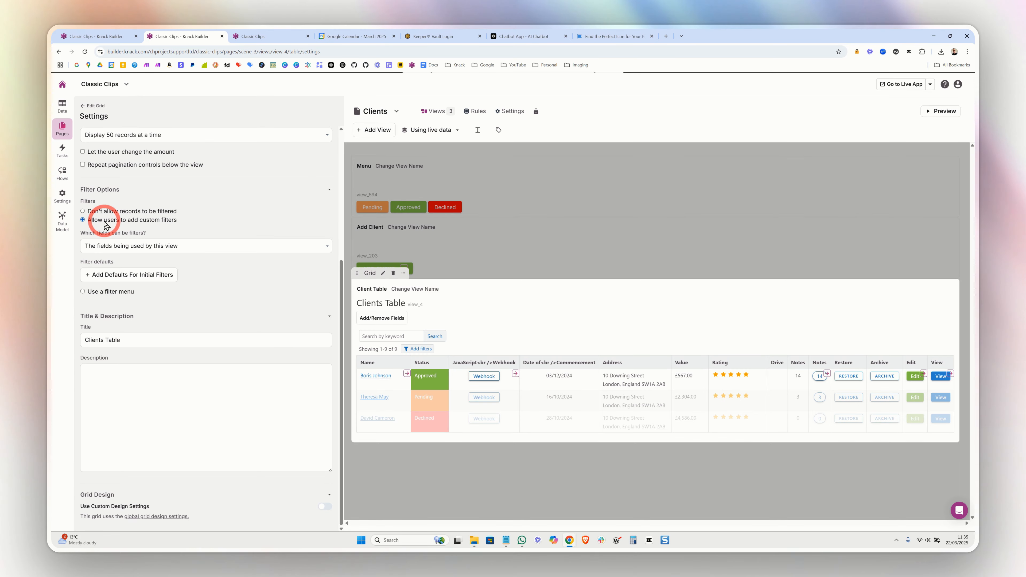
- In the live app, view and close the custom filter form, and show only Pending clients using the coloured menu above the table
key("ctrl+Tab")
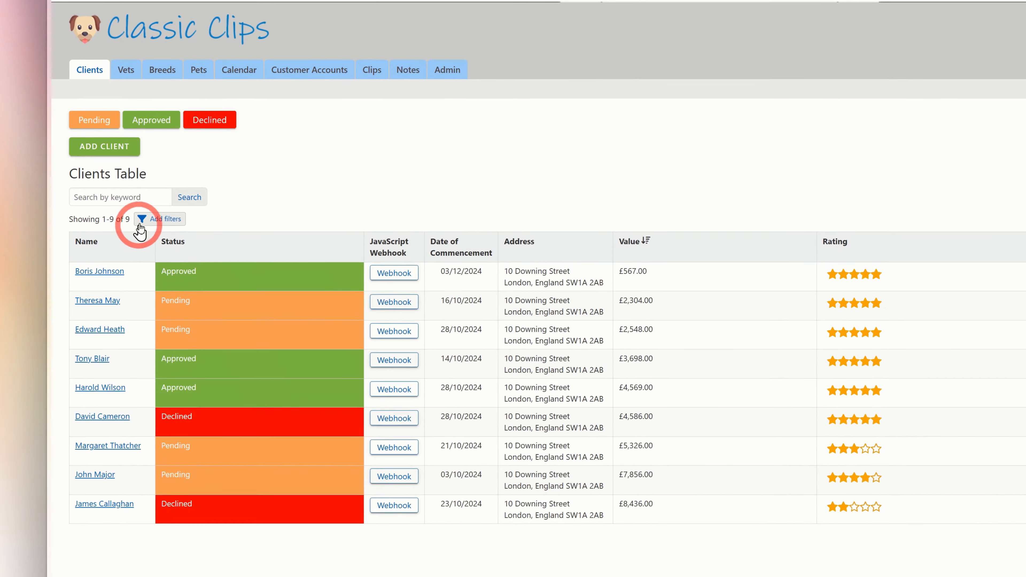
left_click(150, 220)
left_click(590, 71)
left_click(902, 28)
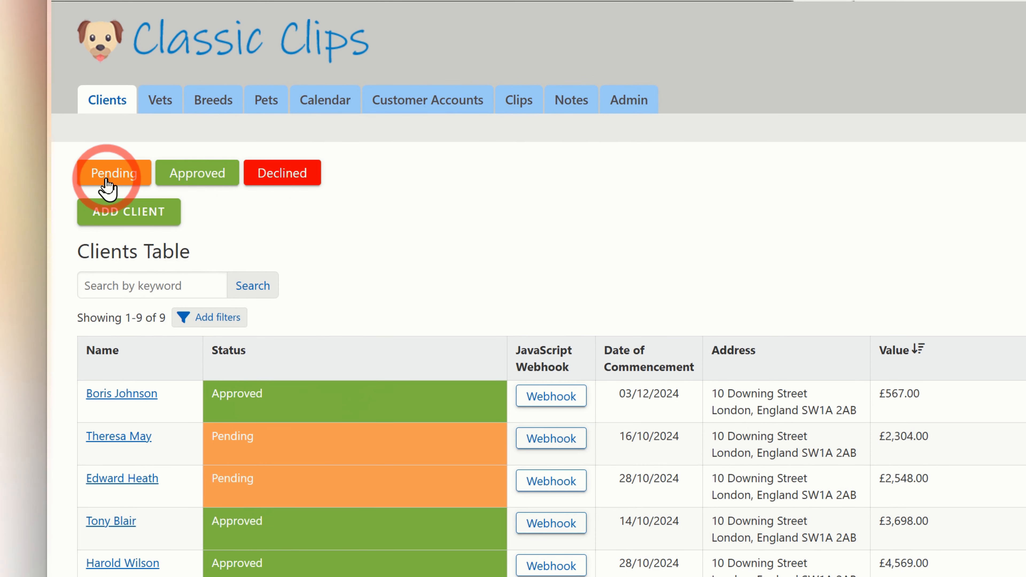
left_click(109, 180)
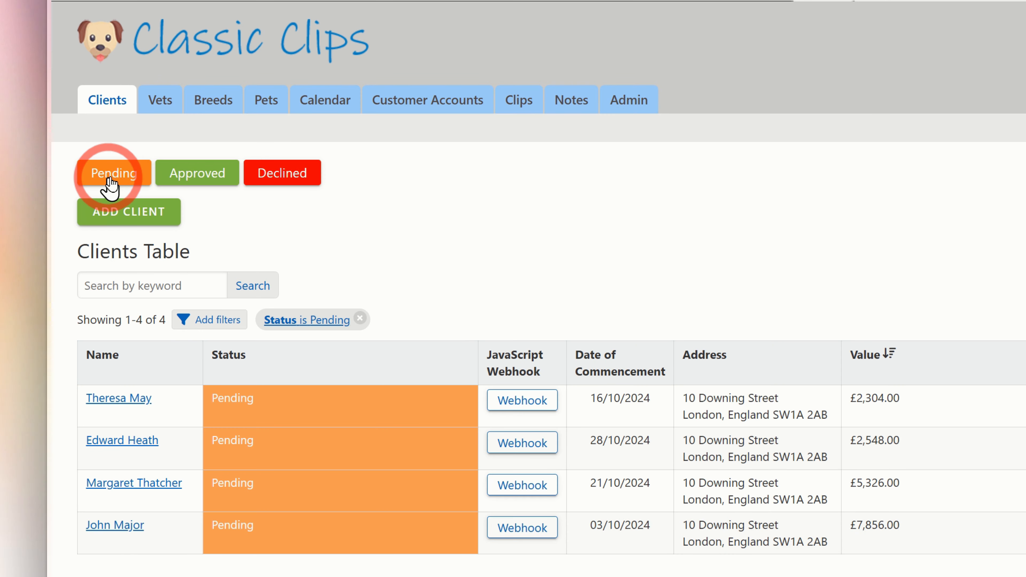
- Filter the clients table by Approved, Declined and Pending in turn with the coloured menu, finishing on Approved
left_click(183, 183)
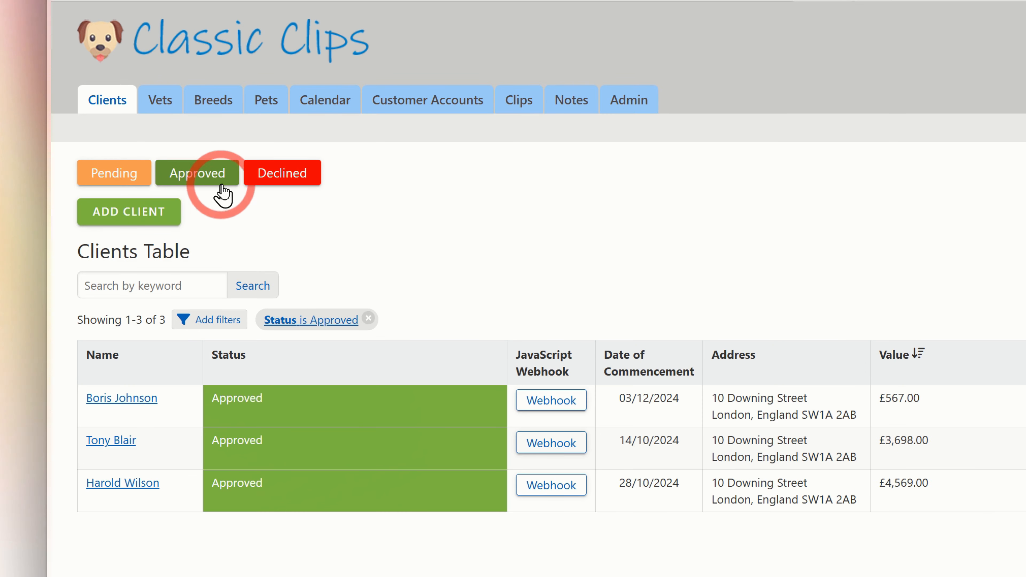
left_click(269, 185)
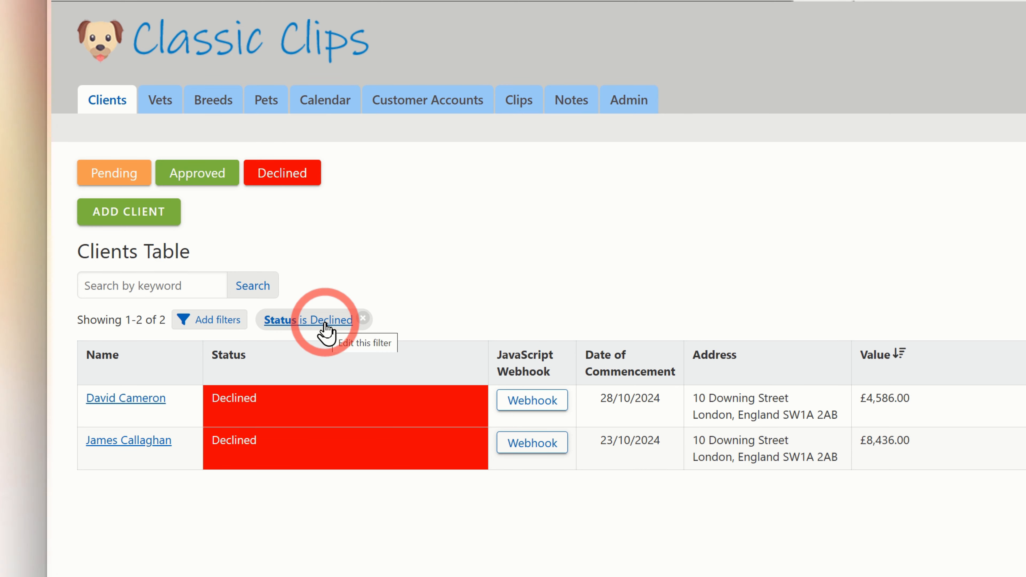
left_click(198, 179)
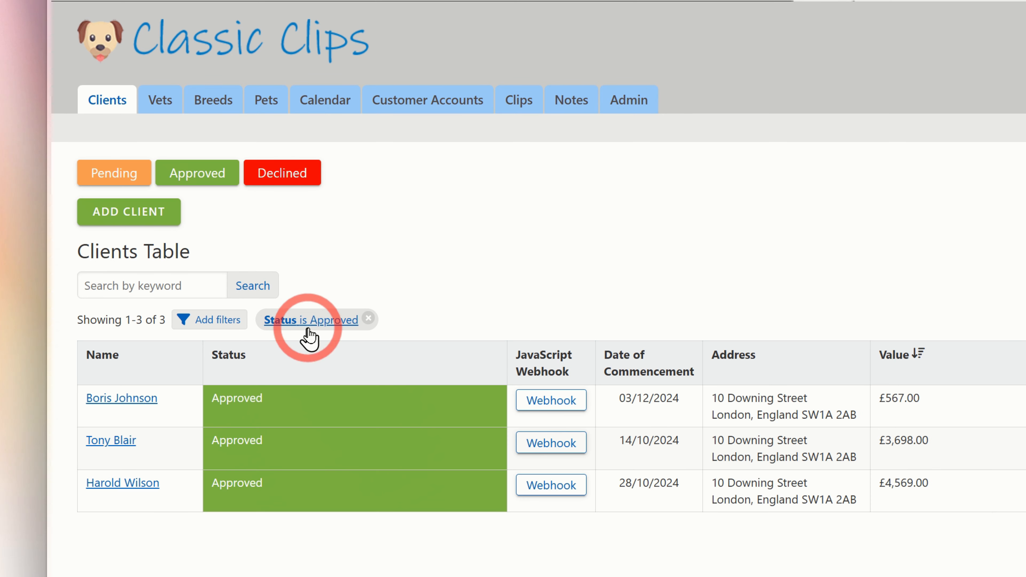
left_click(115, 175)
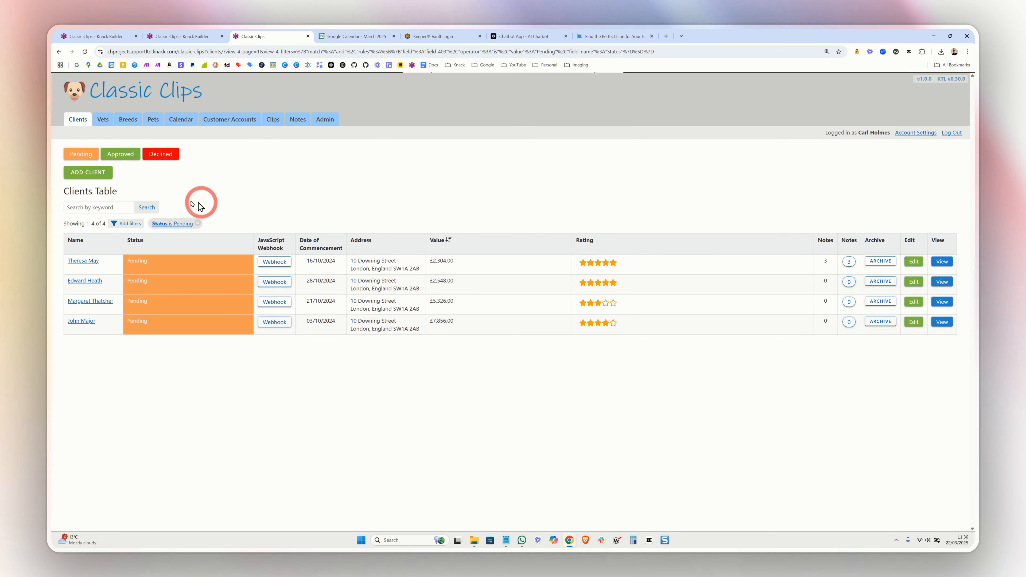
left_click(125, 157)
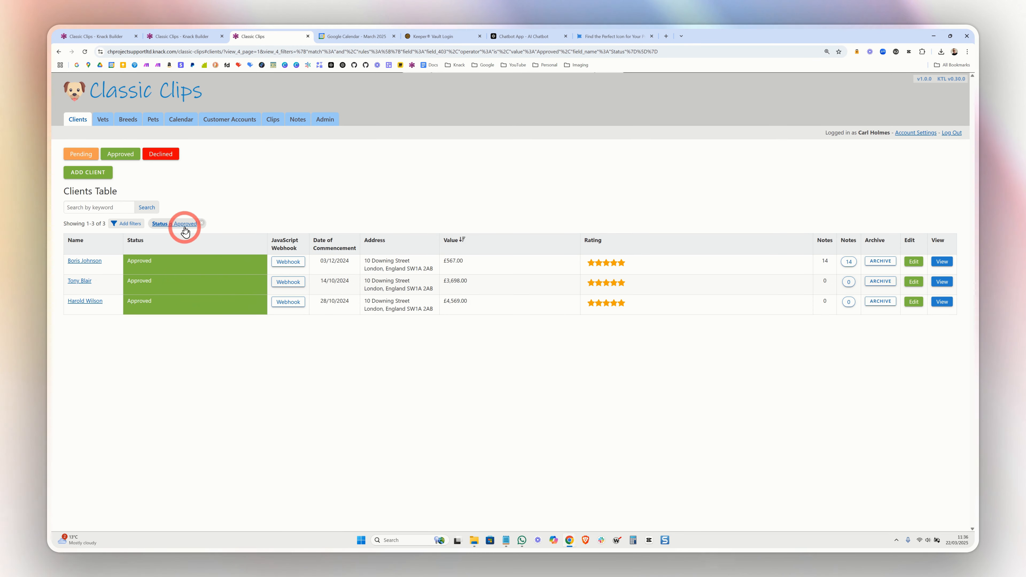
- Add a second condition, Value higher than 600, to the Status is Approved filter and apply it
left_click(184, 227)
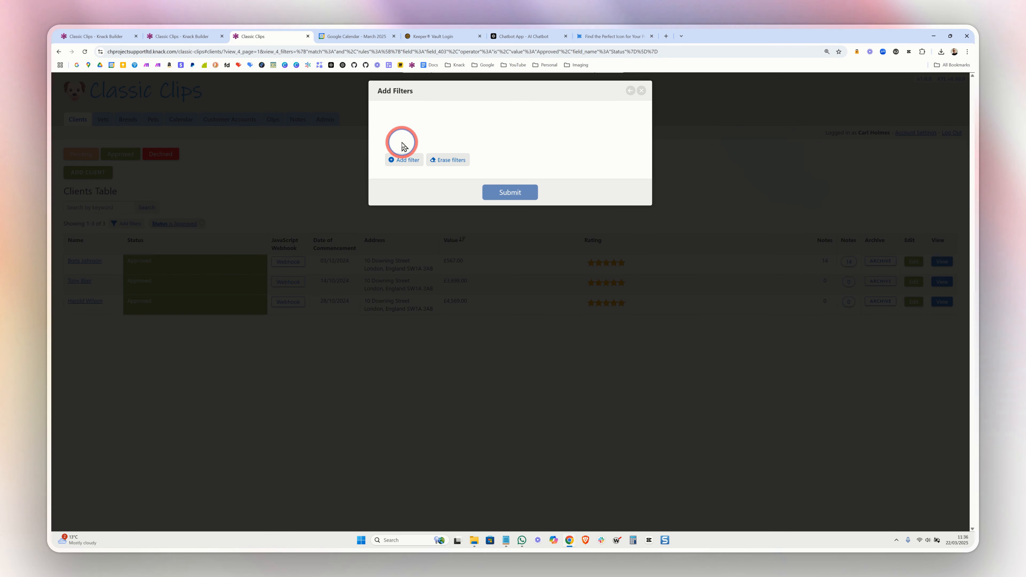
left_click(402, 141)
left_click(433, 138)
left_click(443, 190)
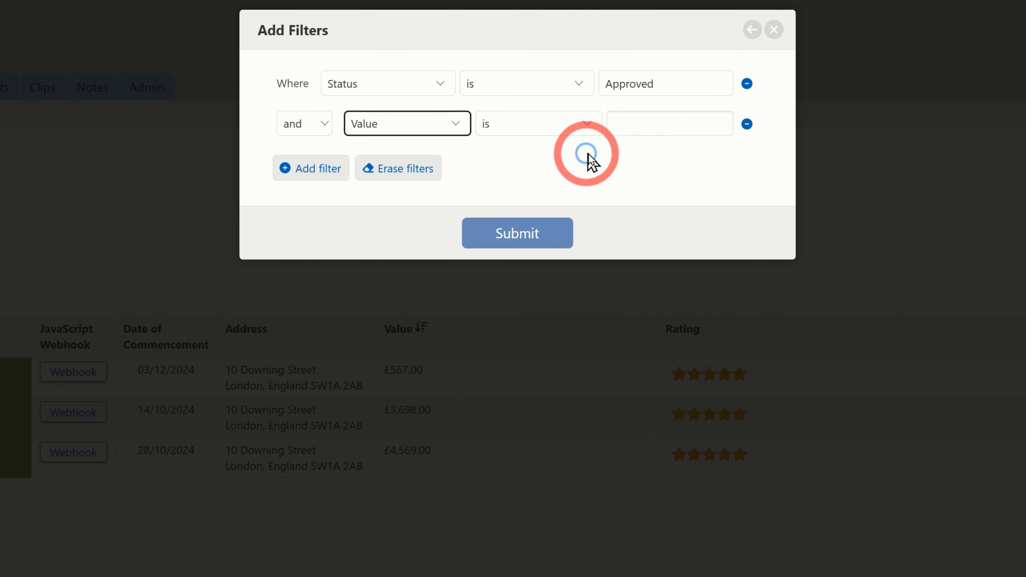
left_click(581, 124)
left_click(551, 188)
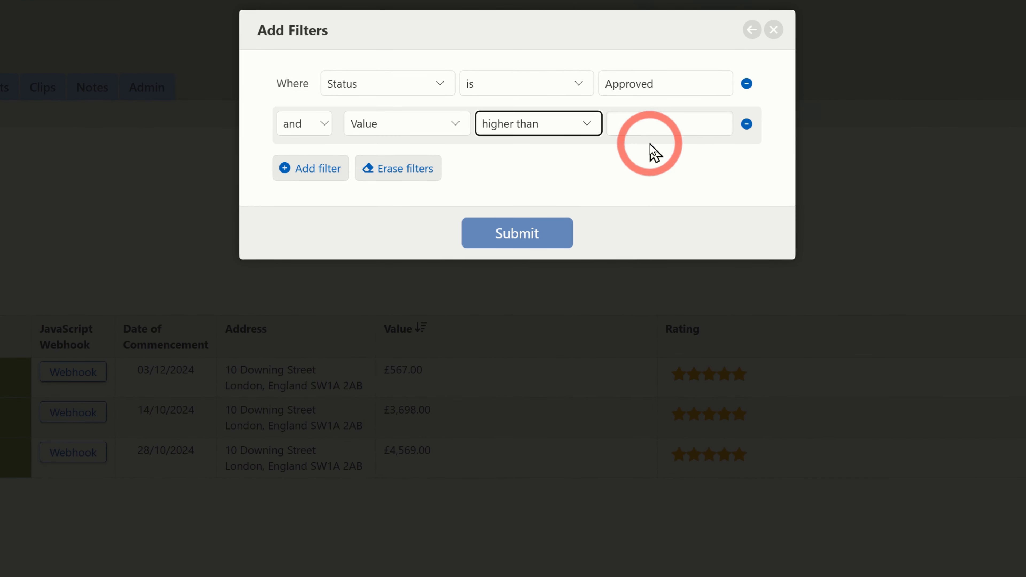
left_click(656, 131)
type("600")
left_click(551, 227)
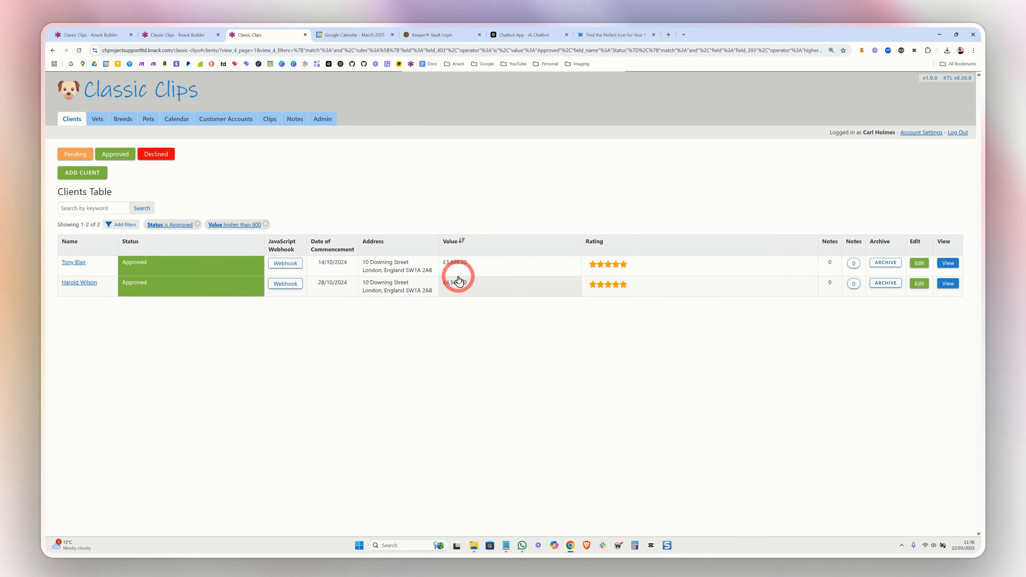
- Replace the clients table's filters with Status is Pending and copy the filtered page's URL
left_click(130, 155)
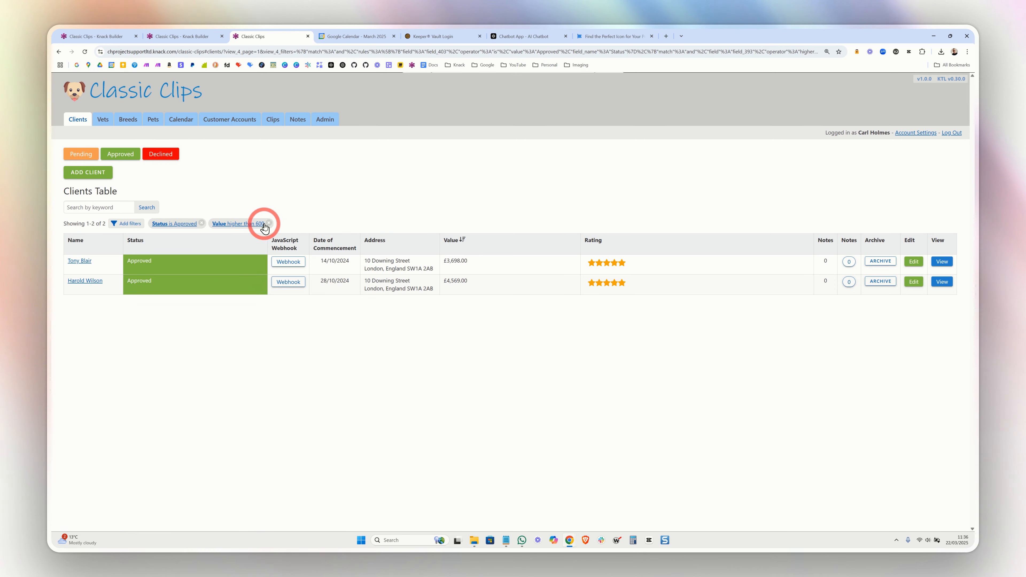
left_click(201, 223)
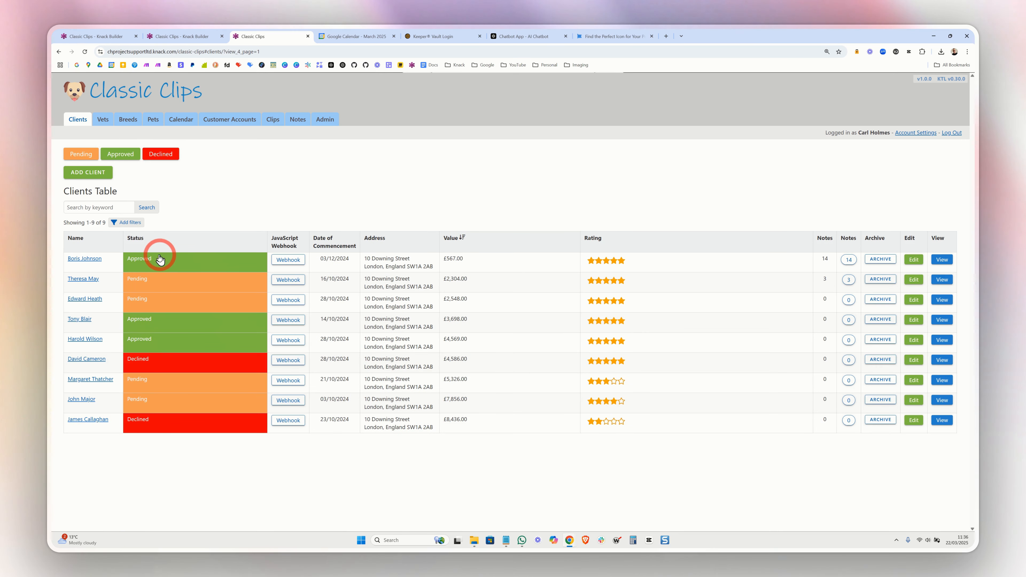
left_click(130, 222)
left_click(429, 118)
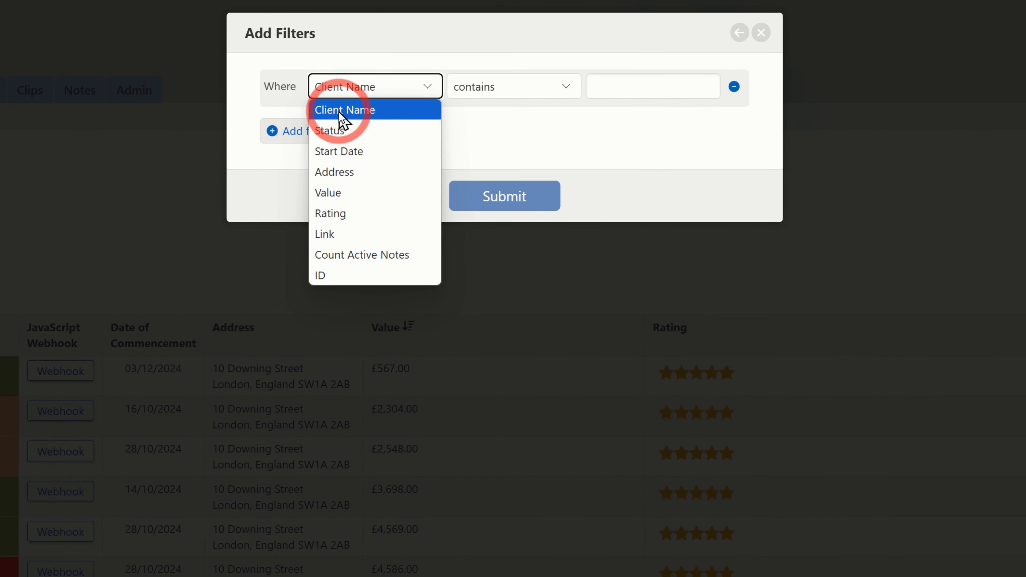
left_click(338, 130)
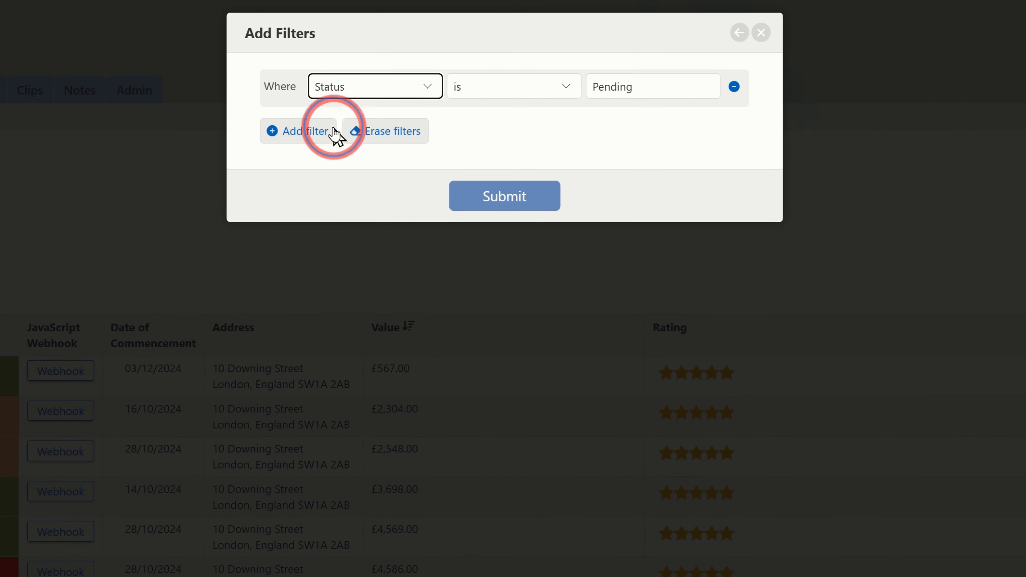
left_click(501, 198)
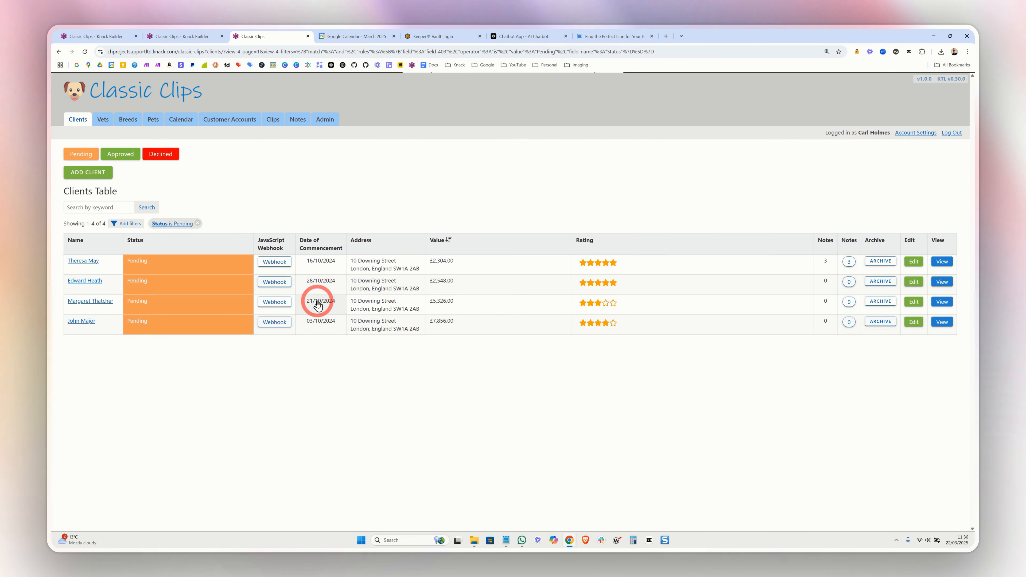
left_click(327, 52)
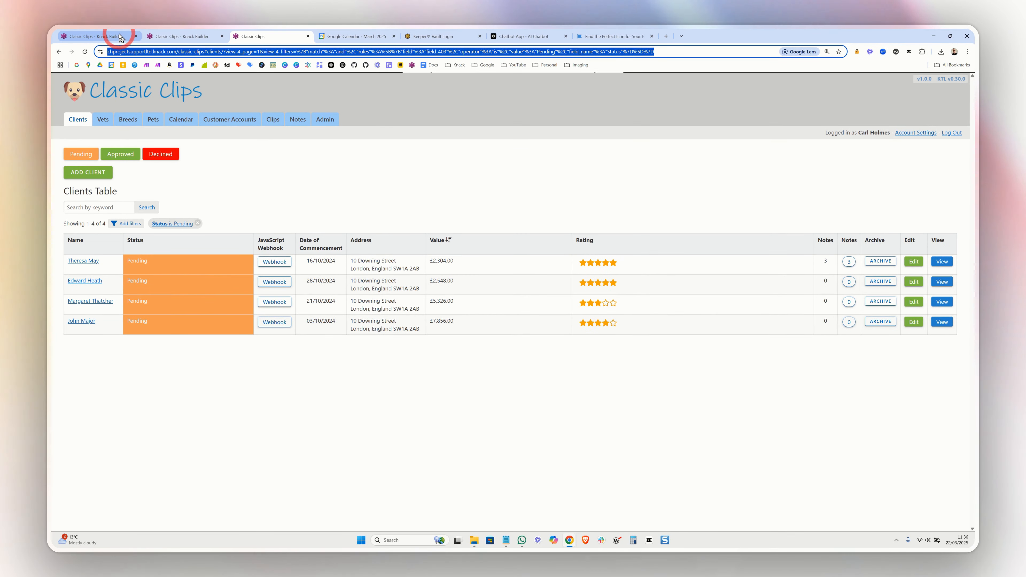
- Switch to the builder and add a new menu view containing a link to a URL on the Clients page
left_click(153, 36)
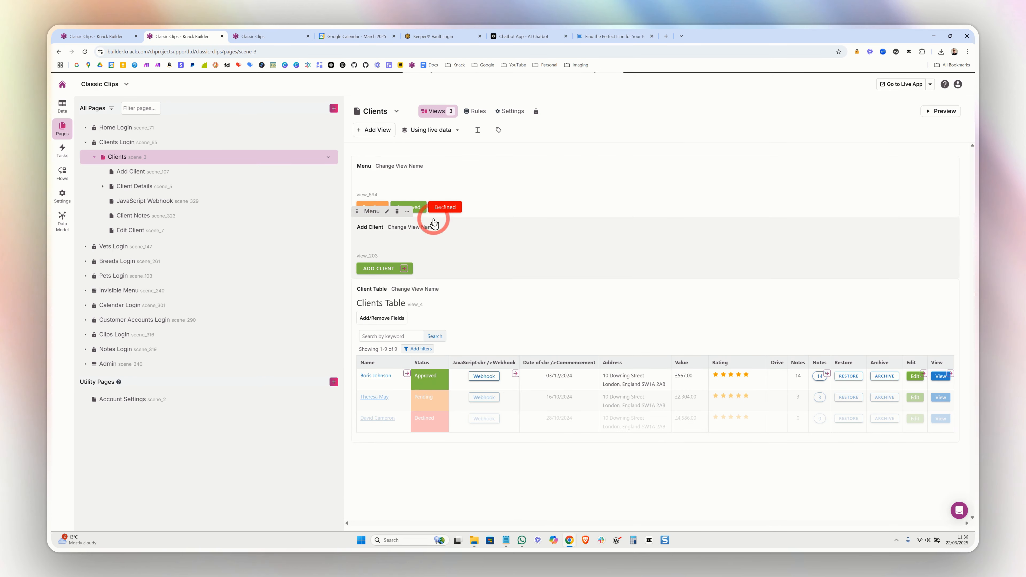
left_click(373, 130)
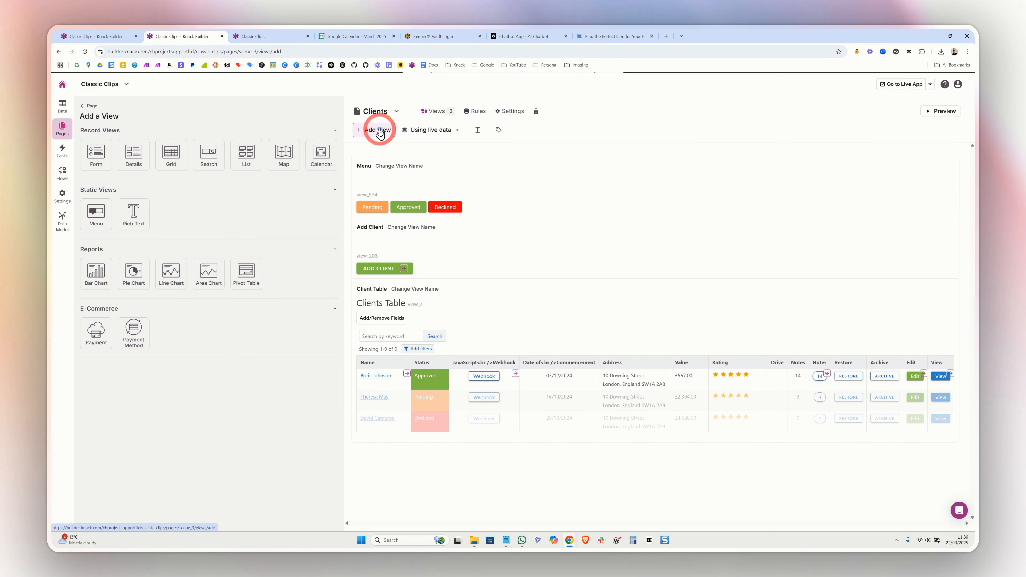
left_click(100, 214)
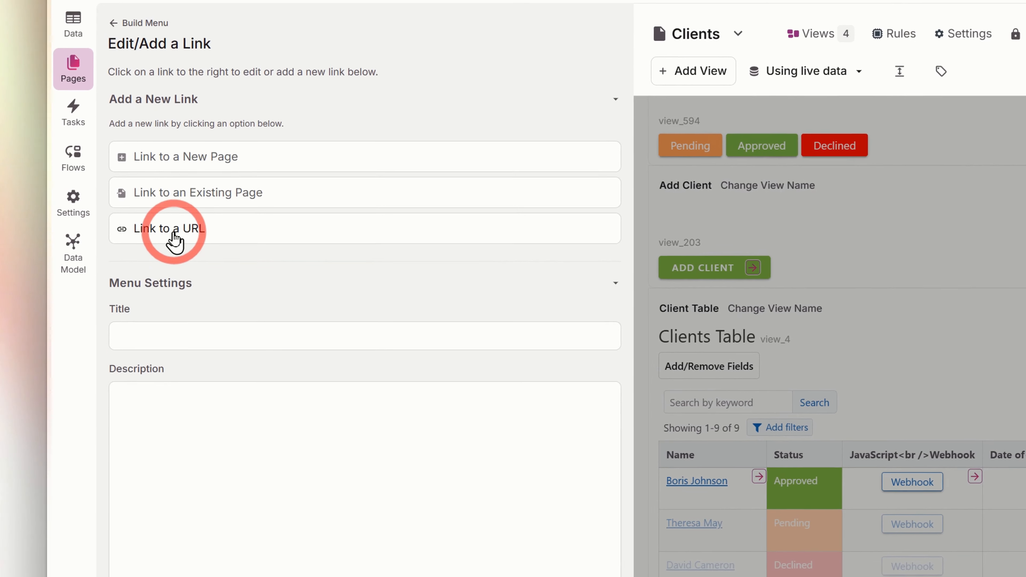
left_click(174, 240)
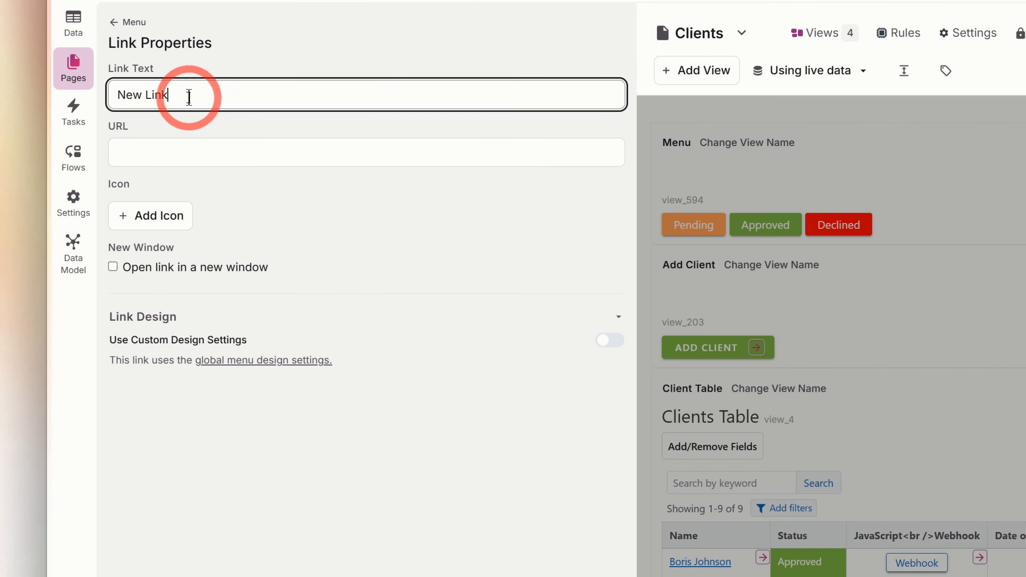
- Name the link Pending, paste the copied filter URL, enable its custom design settings and save
left_click_drag(192, 93, 106, 117)
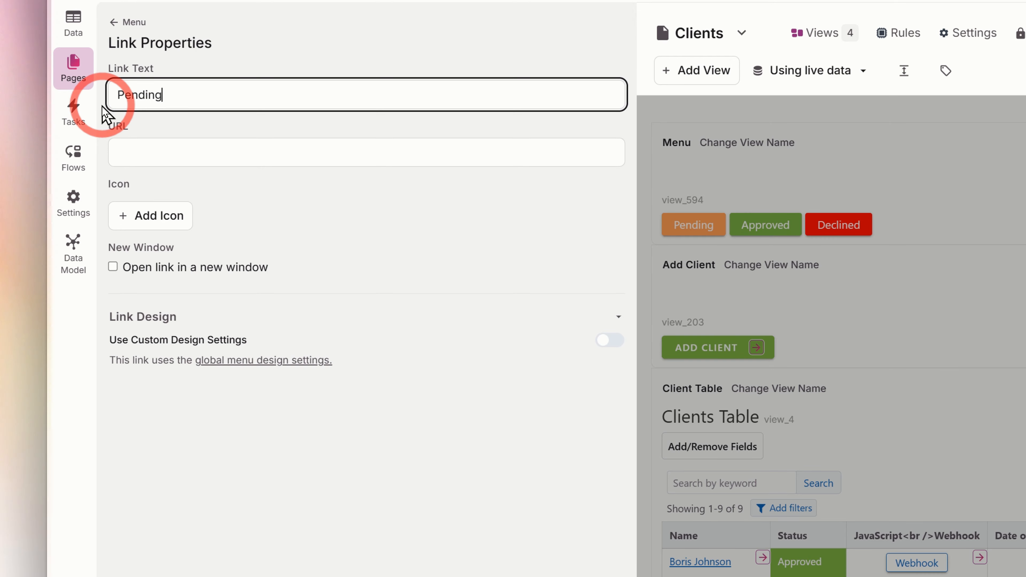
left_click(147, 152)
key("ctrl+v")
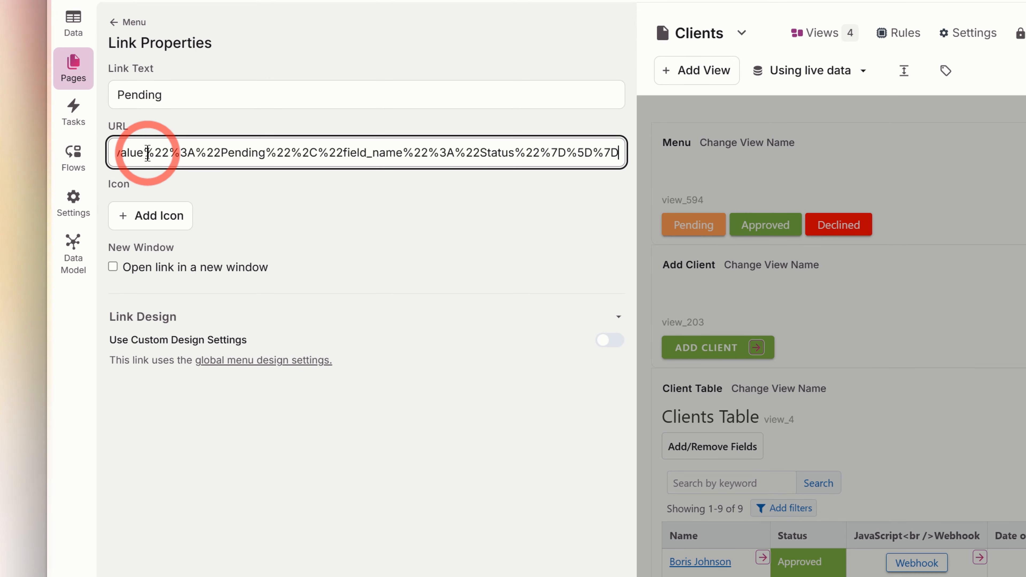
left_click(610, 341)
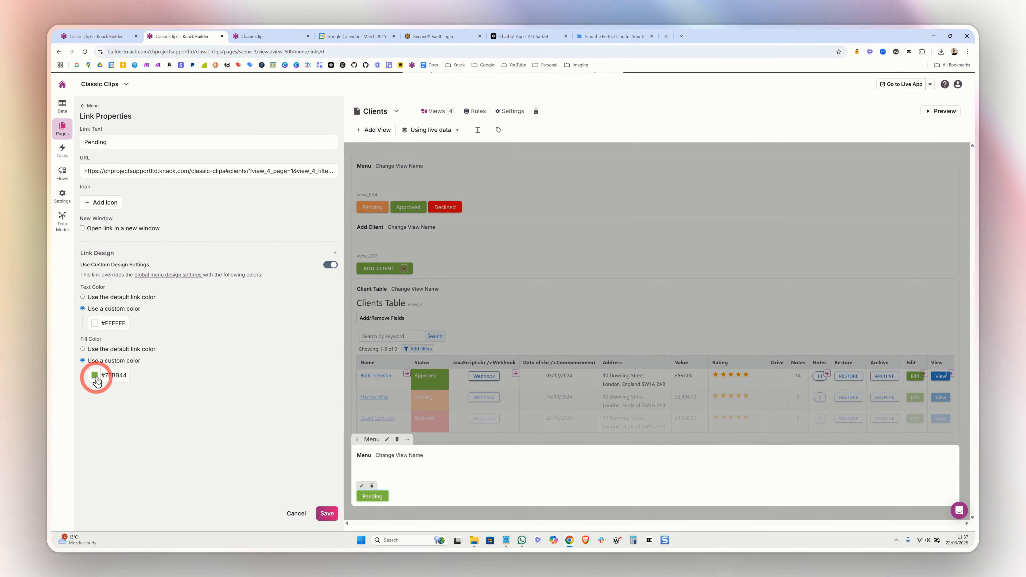
left_click(327, 514)
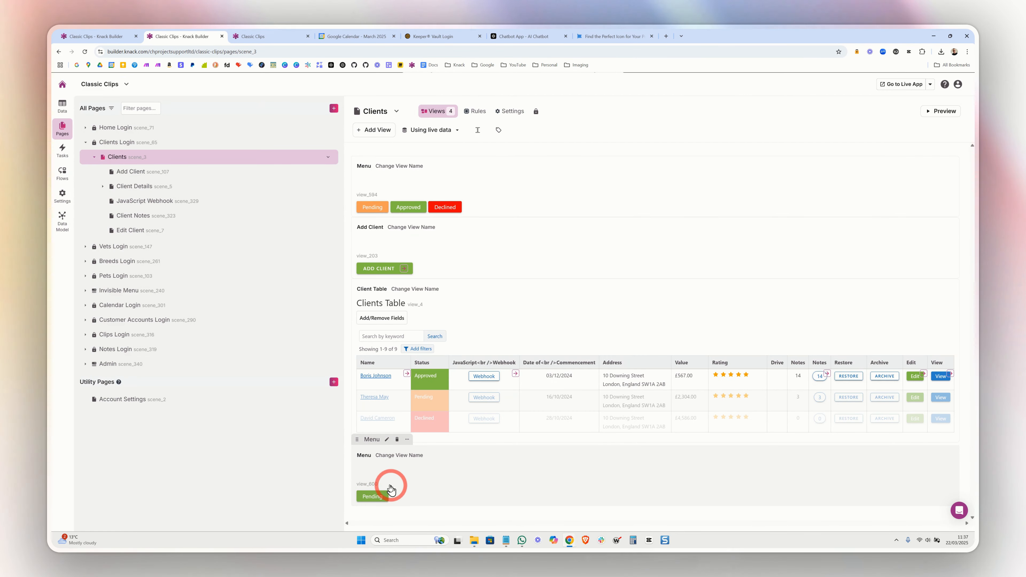
- Move the new menu view to the top of the Clients page, then test its Pending link in the live app and clear the filter
left_click_drag(359, 440, 413, 166)
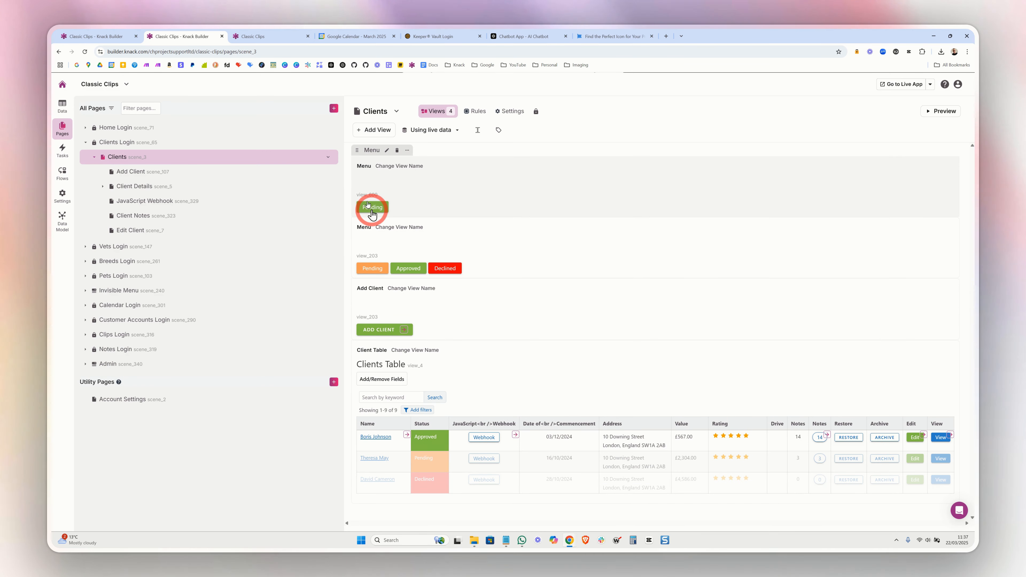
left_click(268, 36)
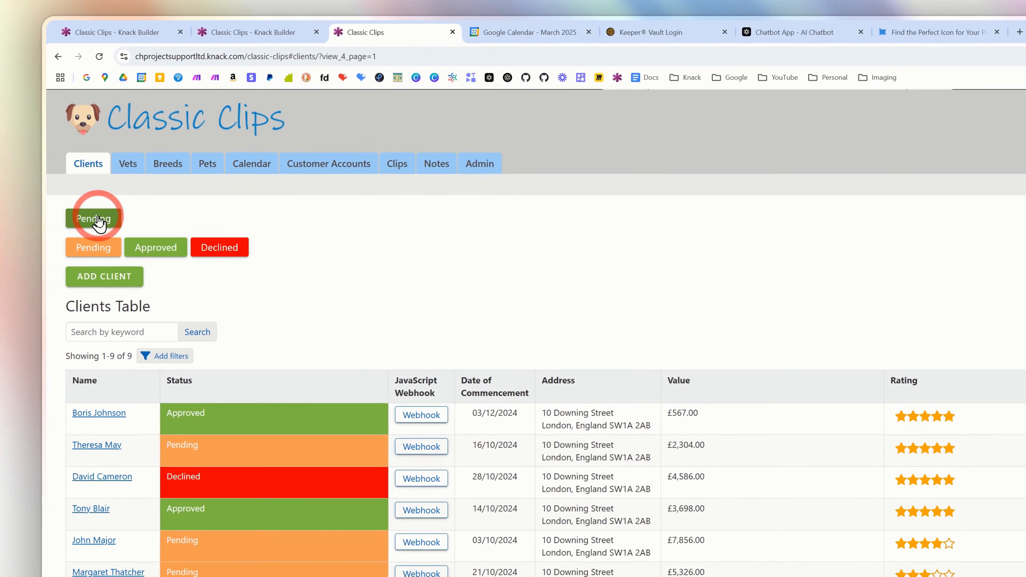
left_click(94, 223)
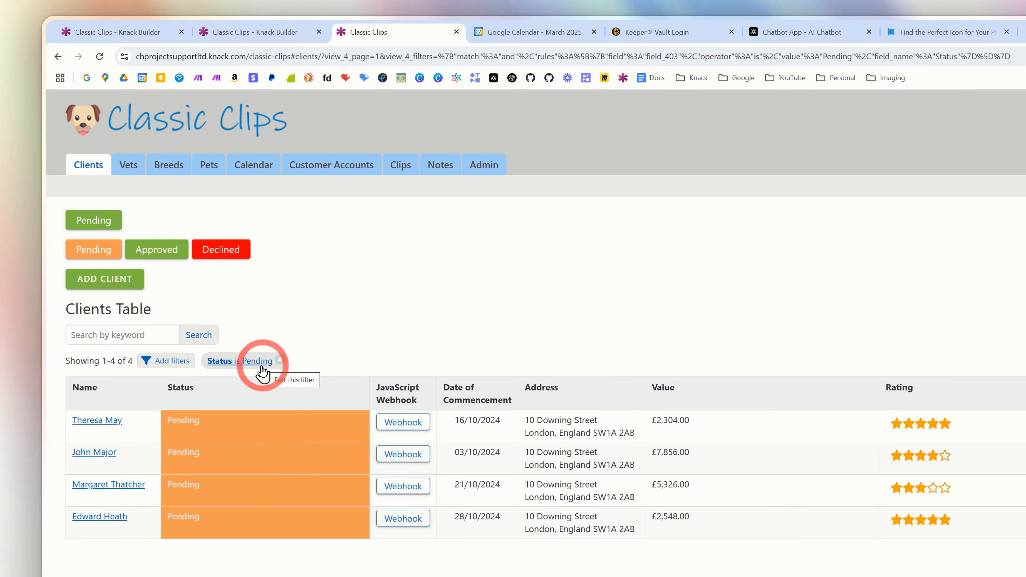
left_click(280, 360)
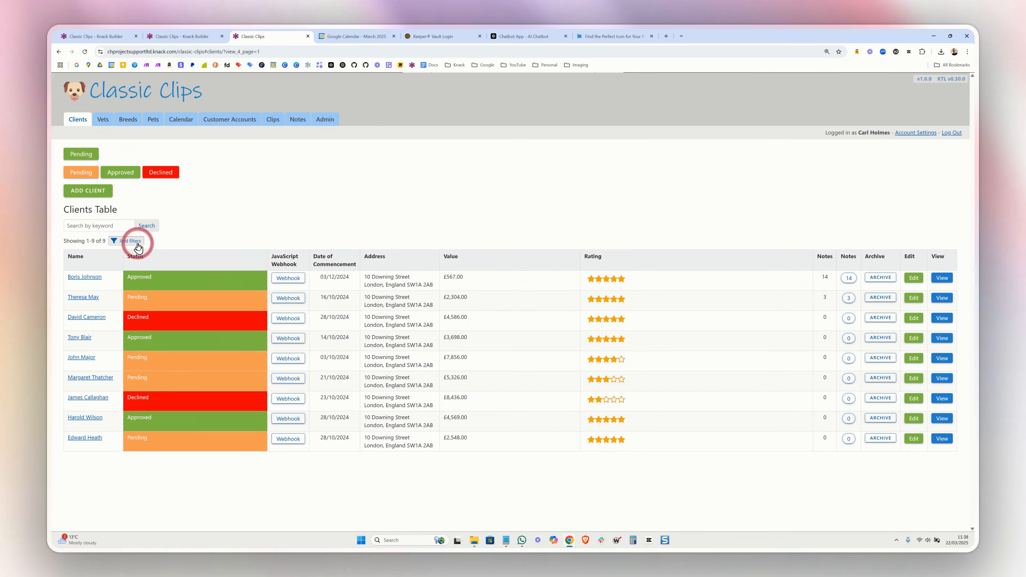
- Filter the clients table by Status is Approved, copy the filtered page's URL, and remove the filter
left_click(133, 263)
left_click(436, 117)
left_click(442, 137)
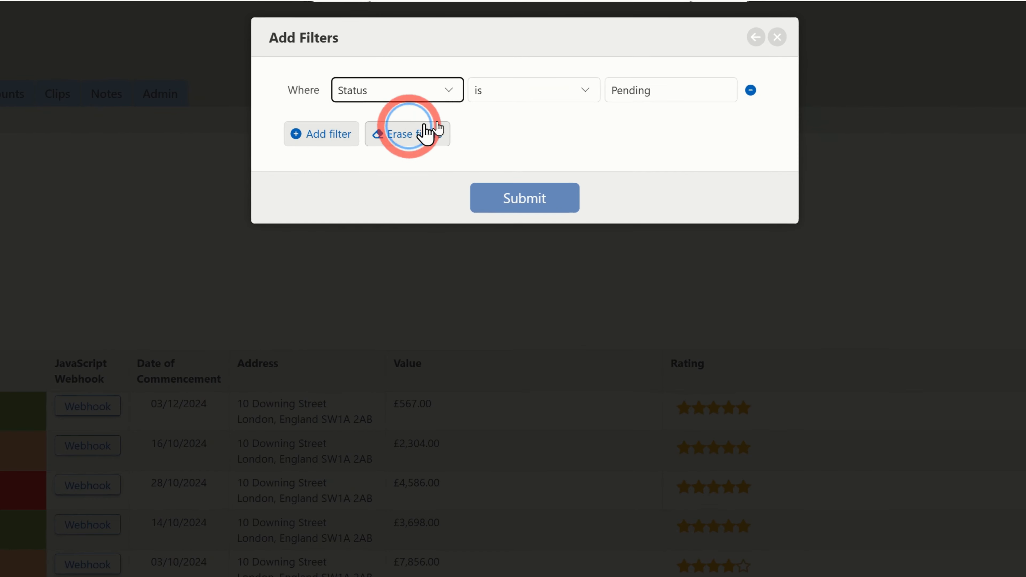
left_click(573, 121)
left_click(648, 133)
left_click(543, 199)
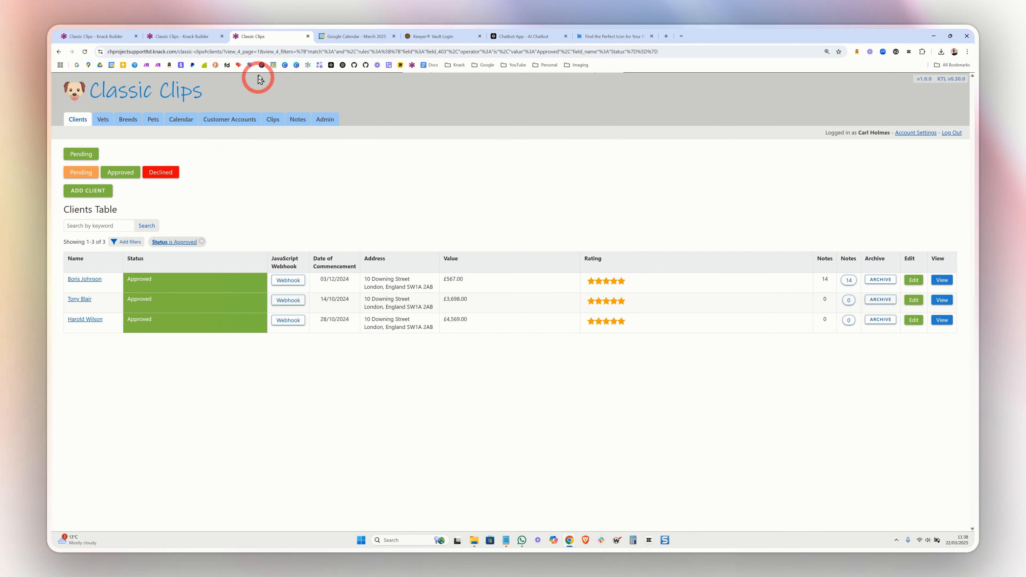
left_click(286, 52)
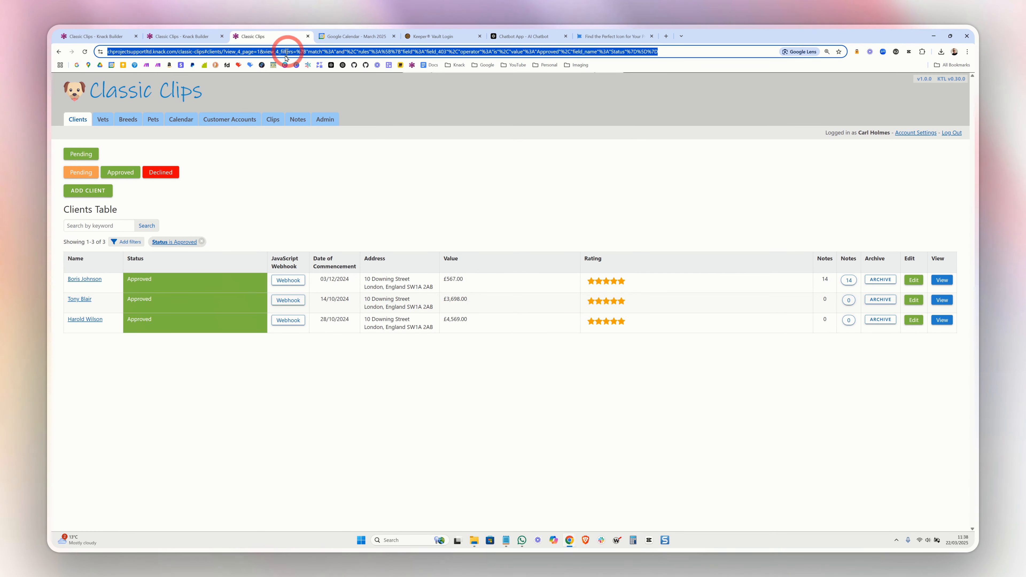
left_click(252, 119)
left_click(202, 242)
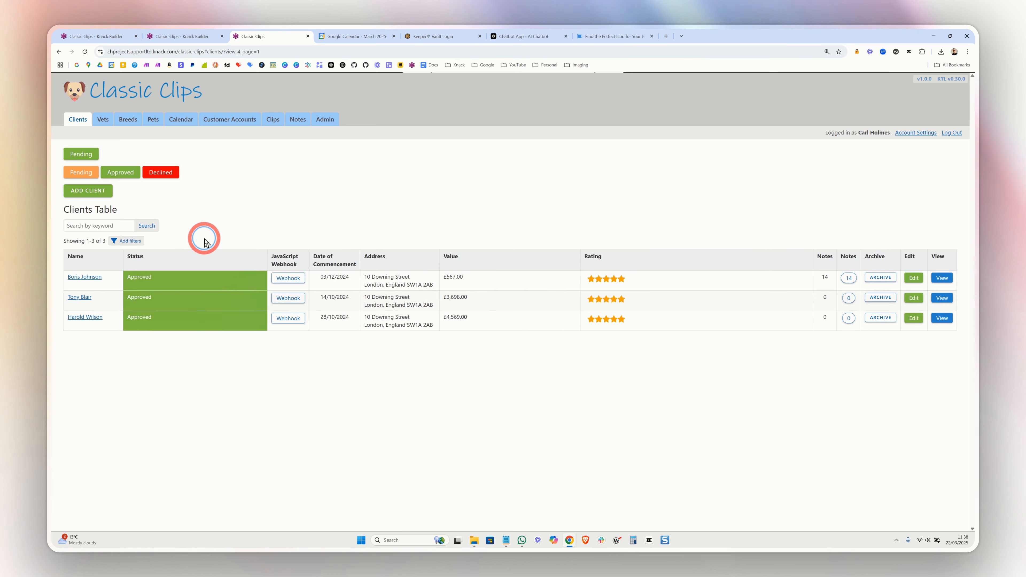
- Back in the builder, add a second URL link named Approved to the new menu above the coloured one
left_click(179, 40)
left_click(412, 204)
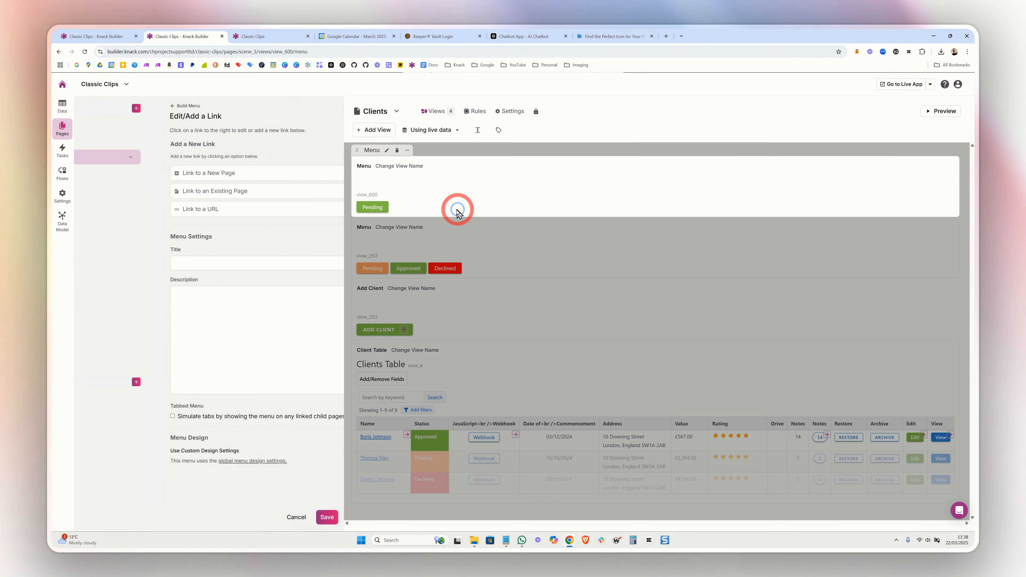
left_click(141, 210)
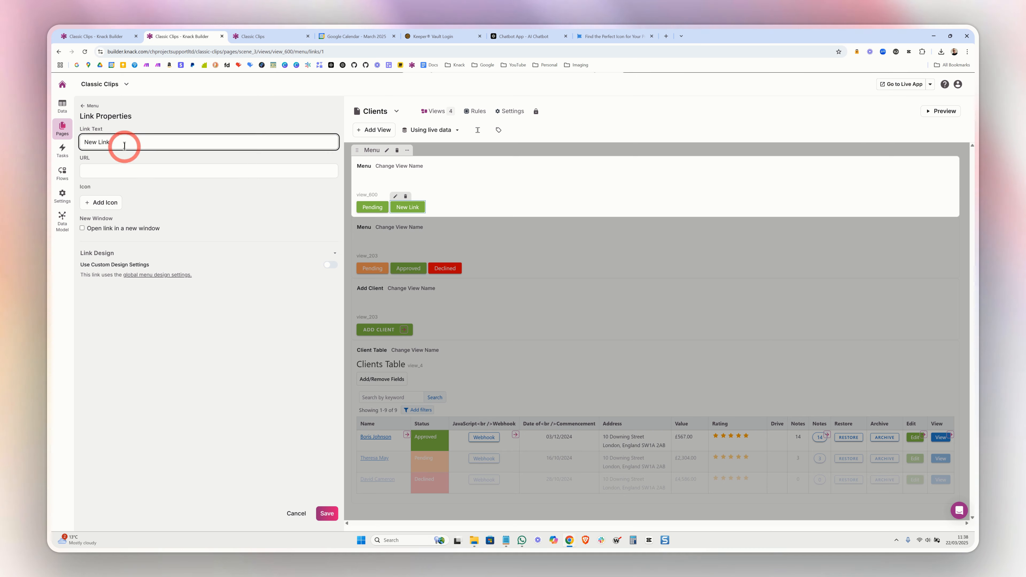
left_click_drag(124, 145, 74, 144)
type("A")
type("ppr")
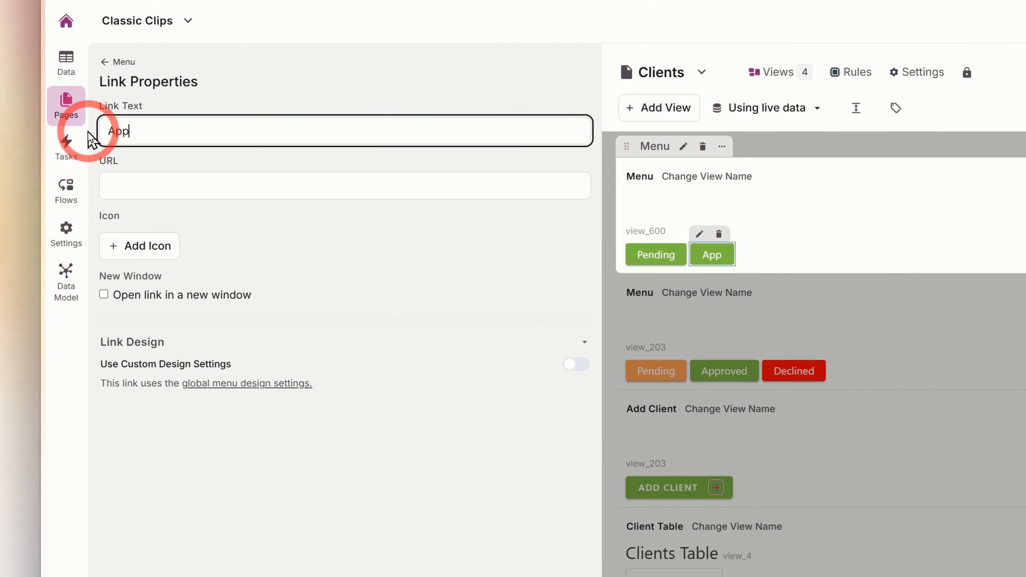
type("oved")
- Paste the copied filter URL into the Approved link, enable its custom design settings and save
key("Tab")
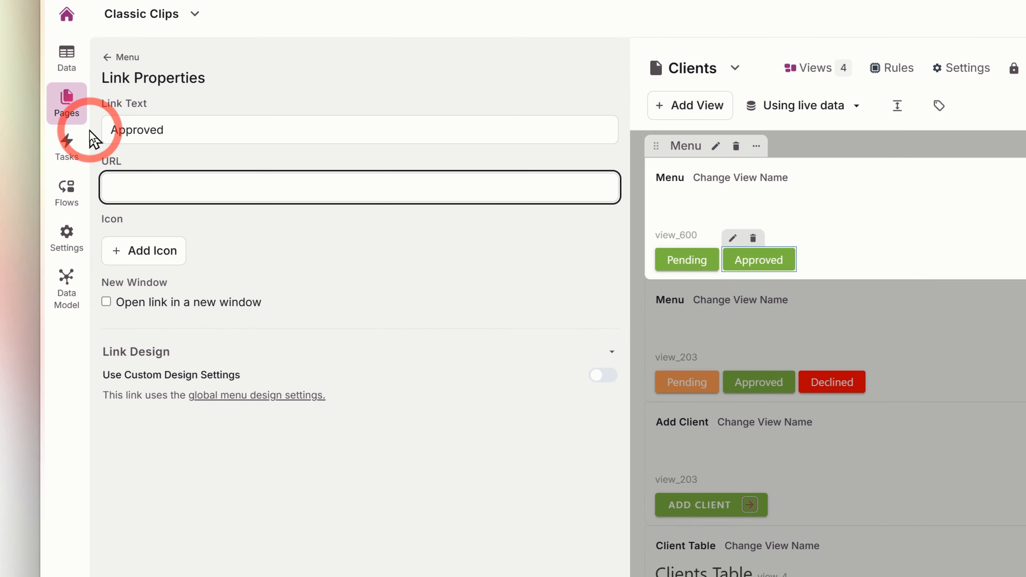
key("ctrl+v")
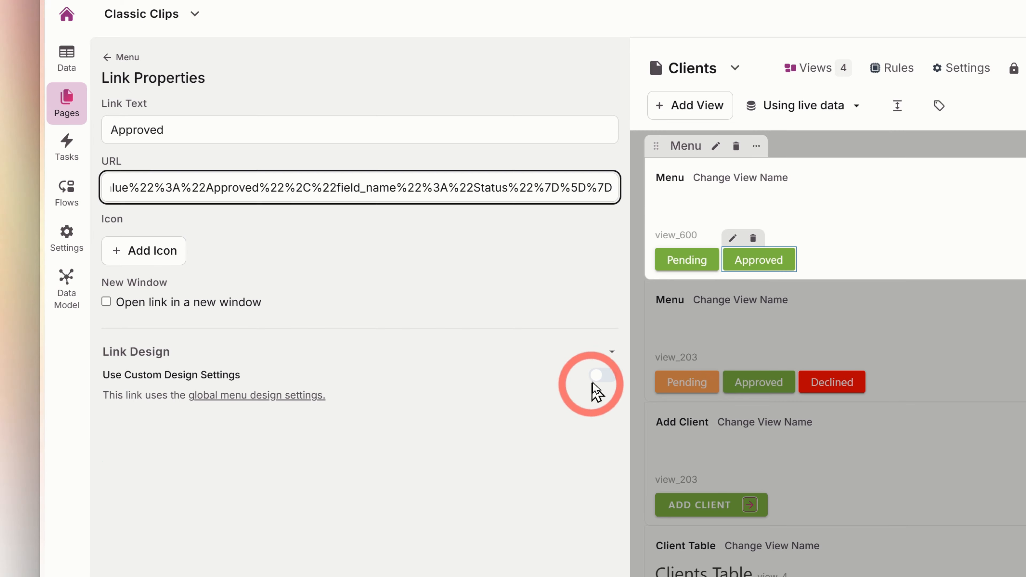
left_click(602, 375)
left_click(328, 515)
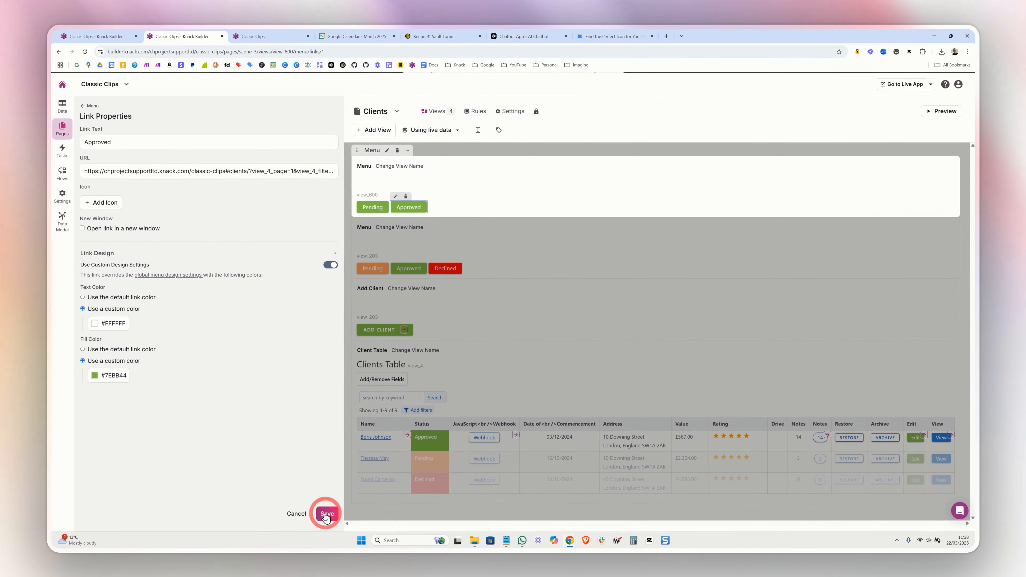
- Return to the live app, reload it and test the Approved menu link on the clients table
key("ctrl+Tab")
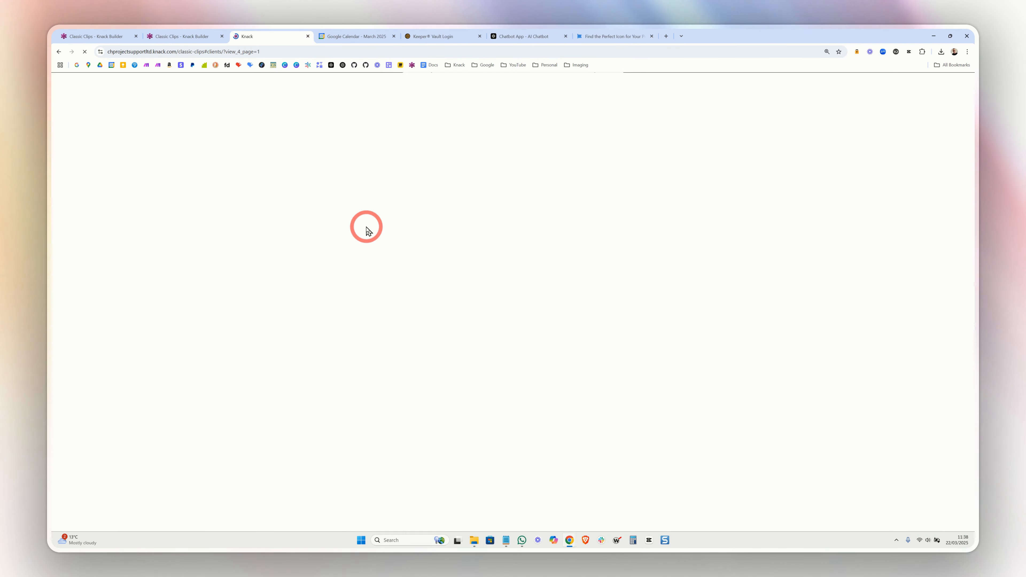
left_click(120, 172)
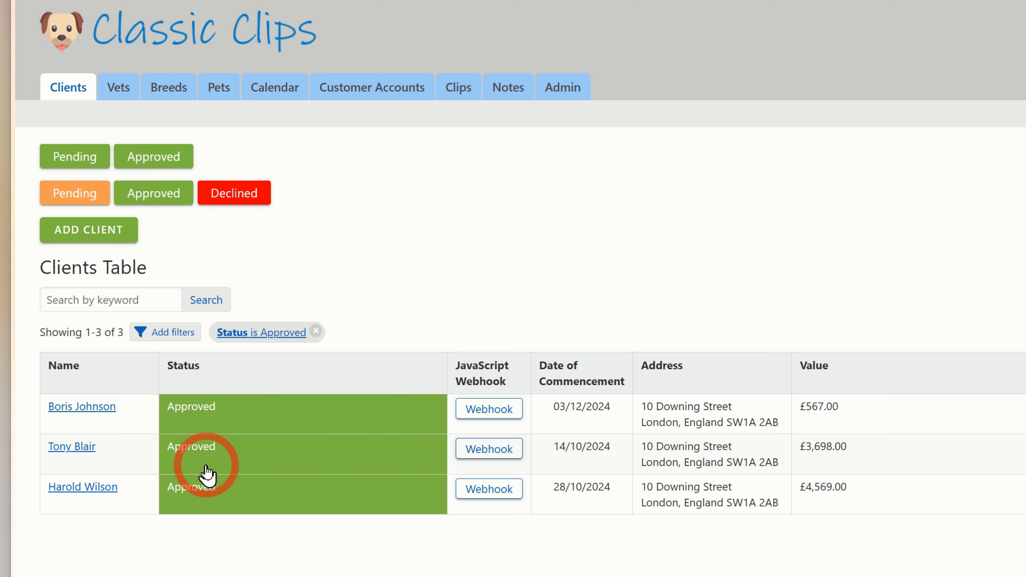